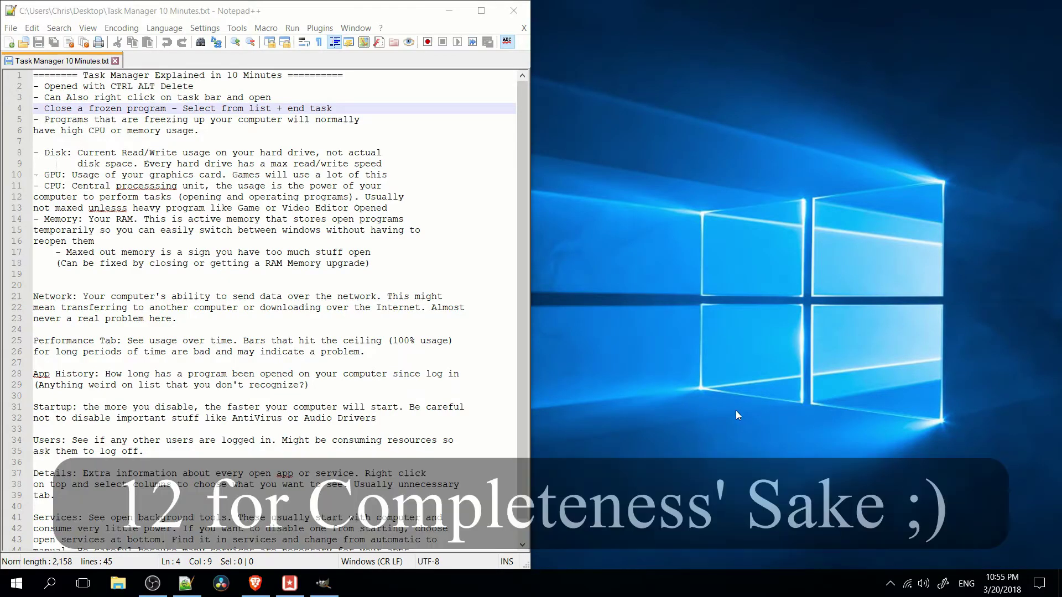
Step: Open Task Manager via Ctrl+Alt+Delete, close it, then relaunch it from the taskbar menu
{"action": "key", "text": "ctrl+alt+Delete"}
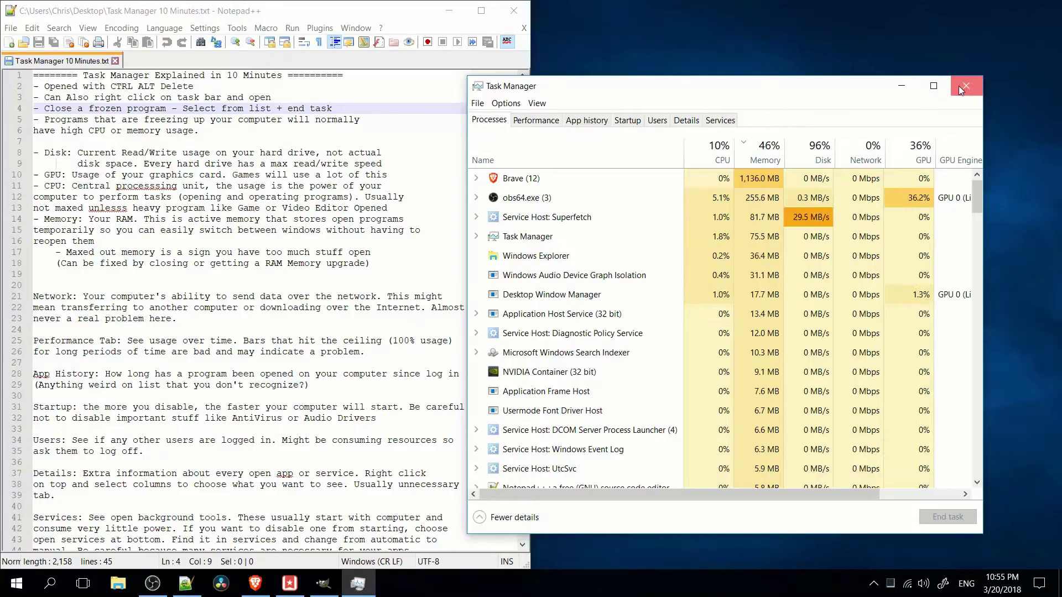
{"action": "left_click", "coordinate": [962, 82]}
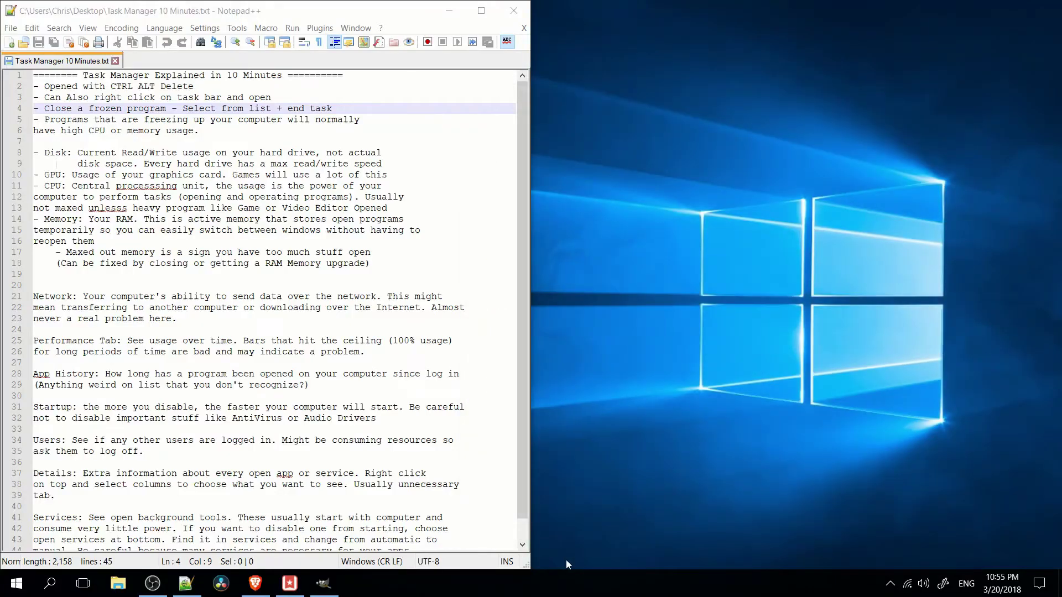
{"action": "right_click", "coordinate": [579, 586]}
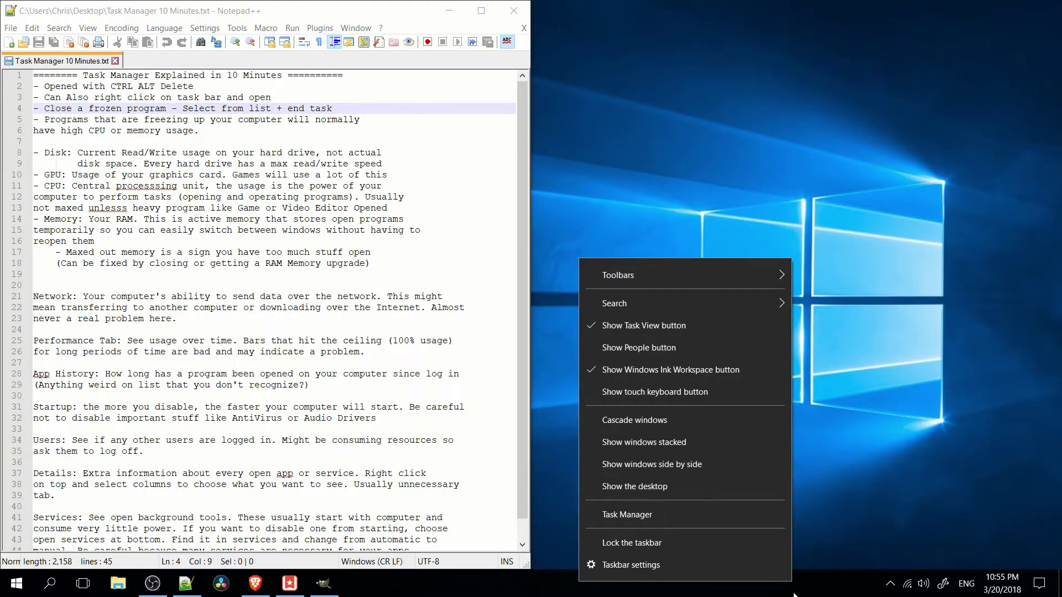
{"action": "left_click", "coordinate": [670, 516]}
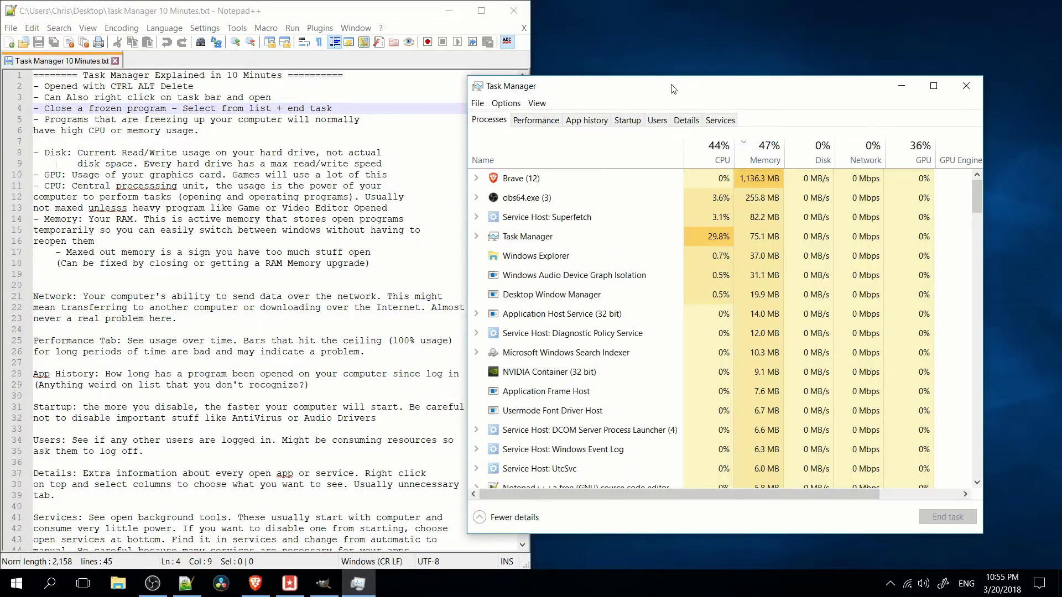
Step: End Task Manager's own process from the Processes list so its window closes
{"action": "left_click_drag", "start_coordinate": [673, 89], "coordinate": [711, 97]}
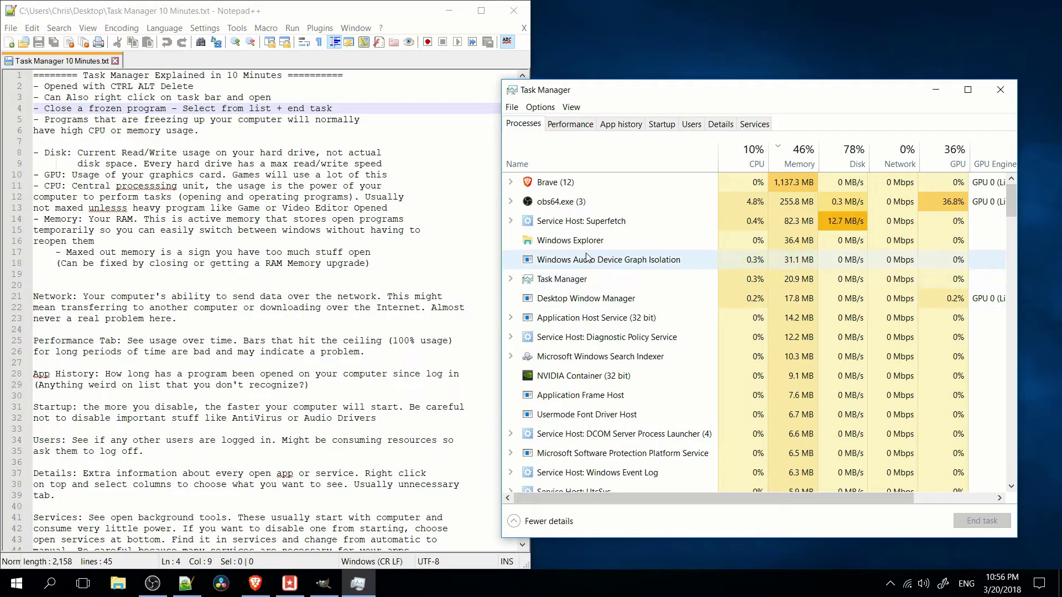
{"action": "left_click", "coordinate": [587, 281]}
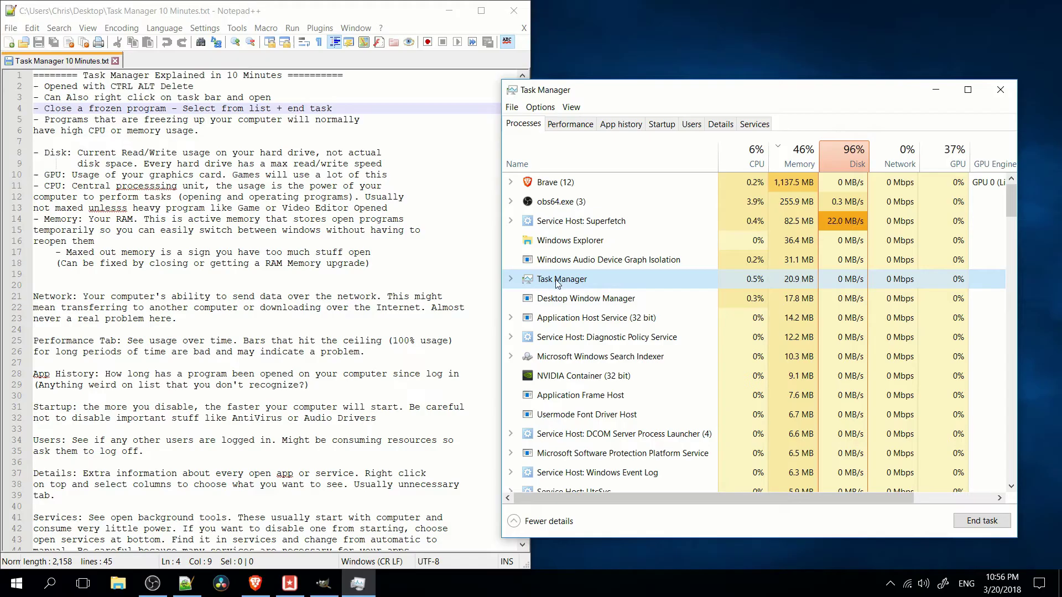
{"action": "left_click", "coordinate": [979, 521]}
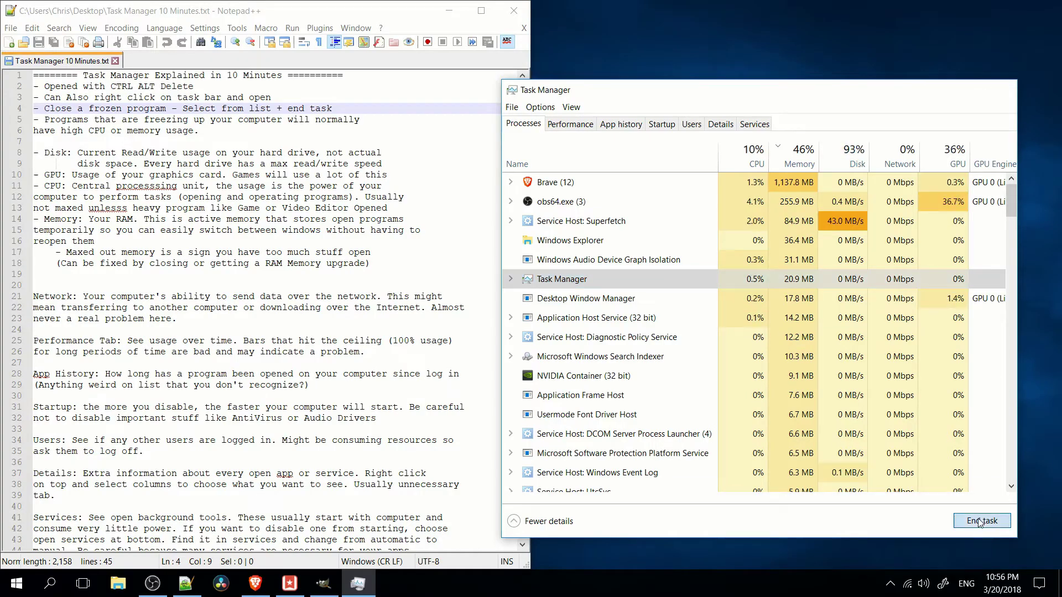
Step: Reopen Task Manager from the taskbar menu, showing processes with CPU, memory and disk usage
{"action": "right_click", "coordinate": [726, 594]}
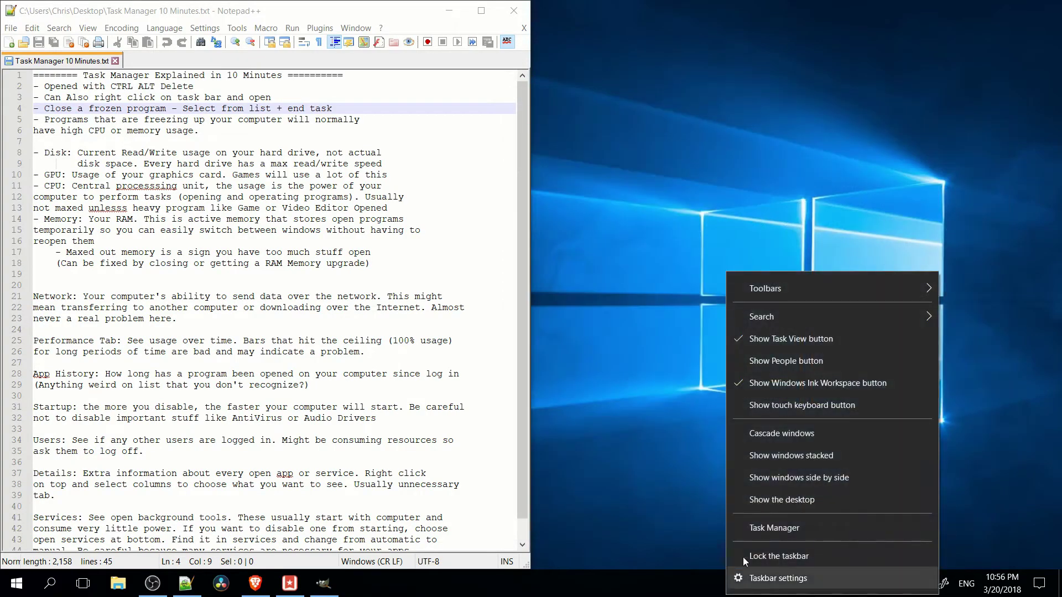
{"action": "left_click", "coordinate": [757, 530]}
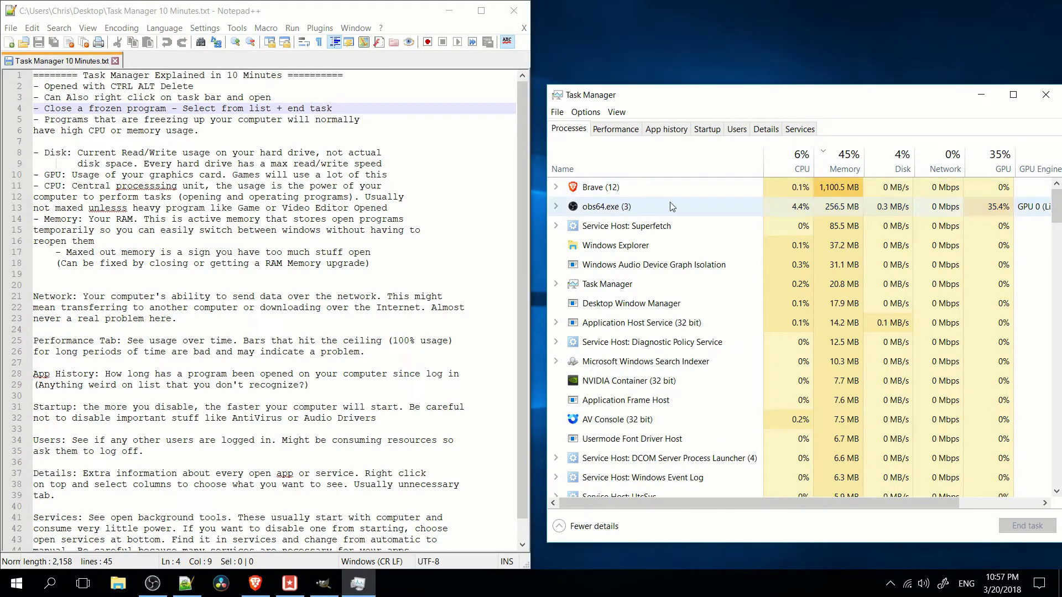
{"action": "left_click", "coordinate": [817, 207]}
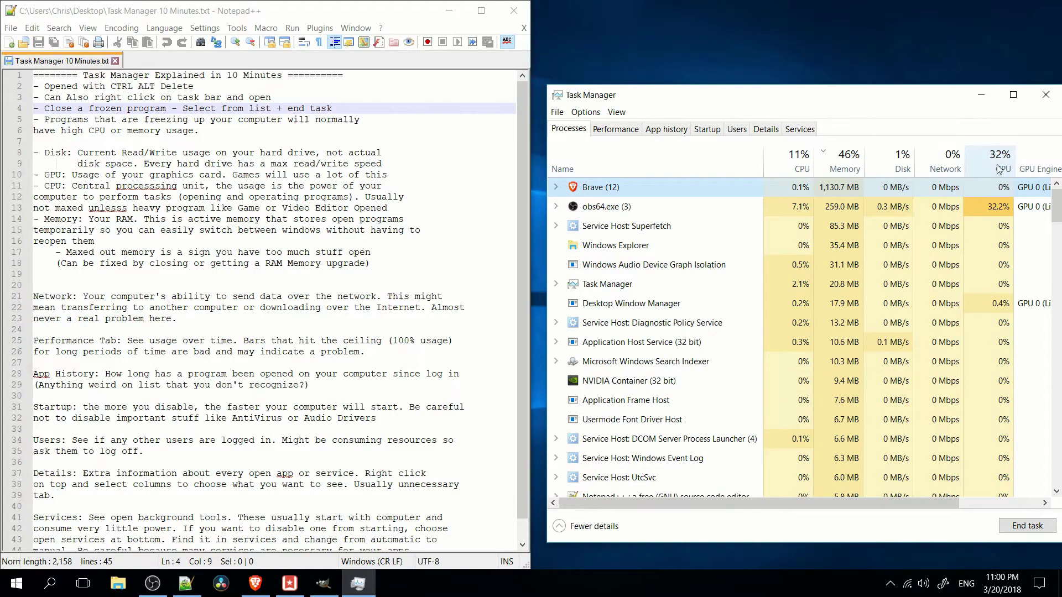
Step: Widen the window to reveal GPU Engine, select Superfetch and obs64.exe, and reposition it
{"action": "left_click_drag", "start_coordinate": [547, 148], "coordinate": [445, 148]}
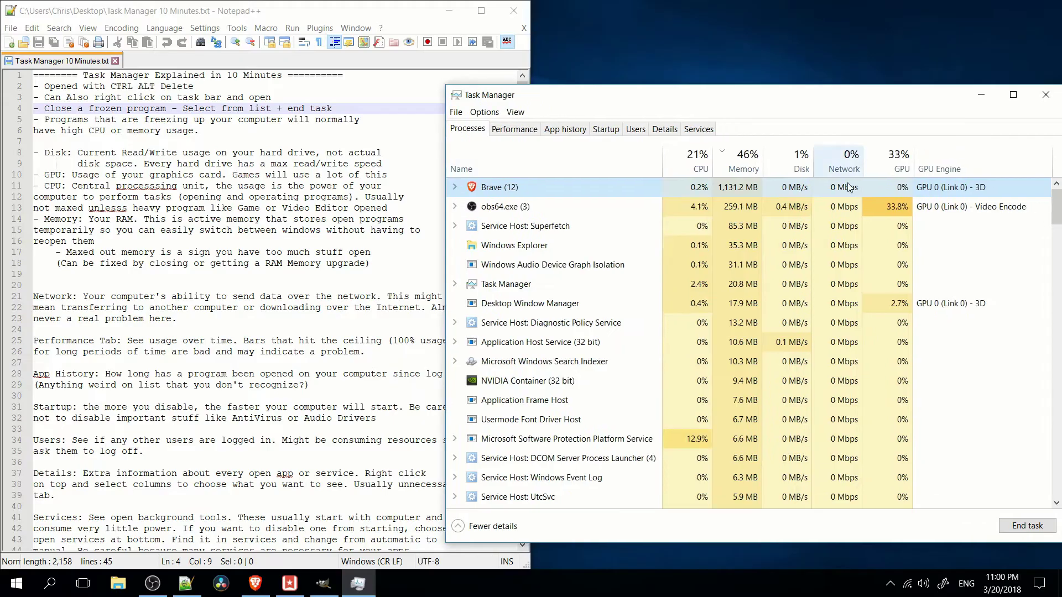
{"action": "left_click", "coordinate": [888, 221]}
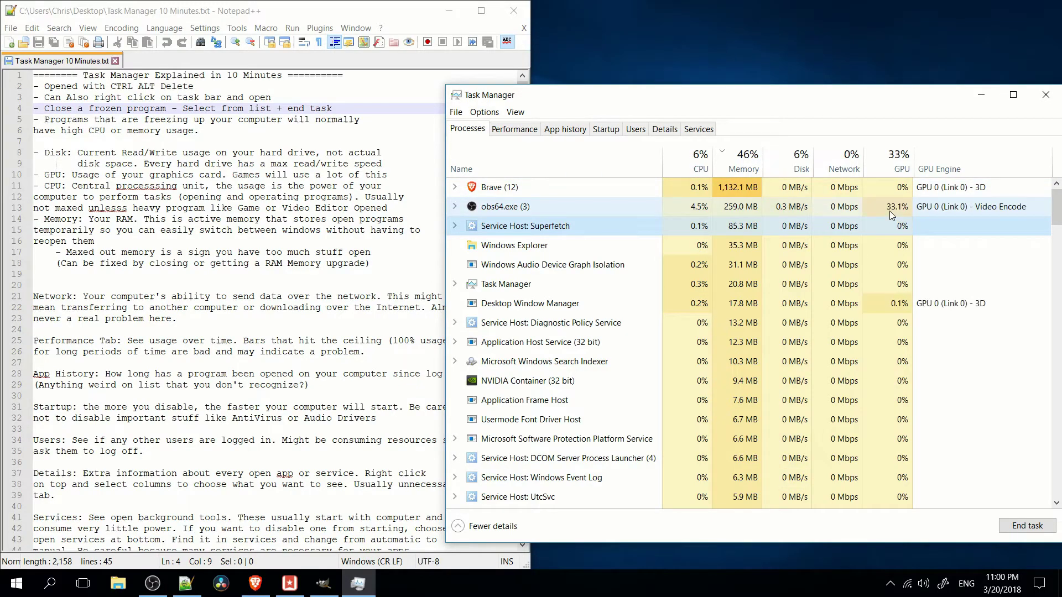
{"action": "left_click", "coordinate": [895, 208]}
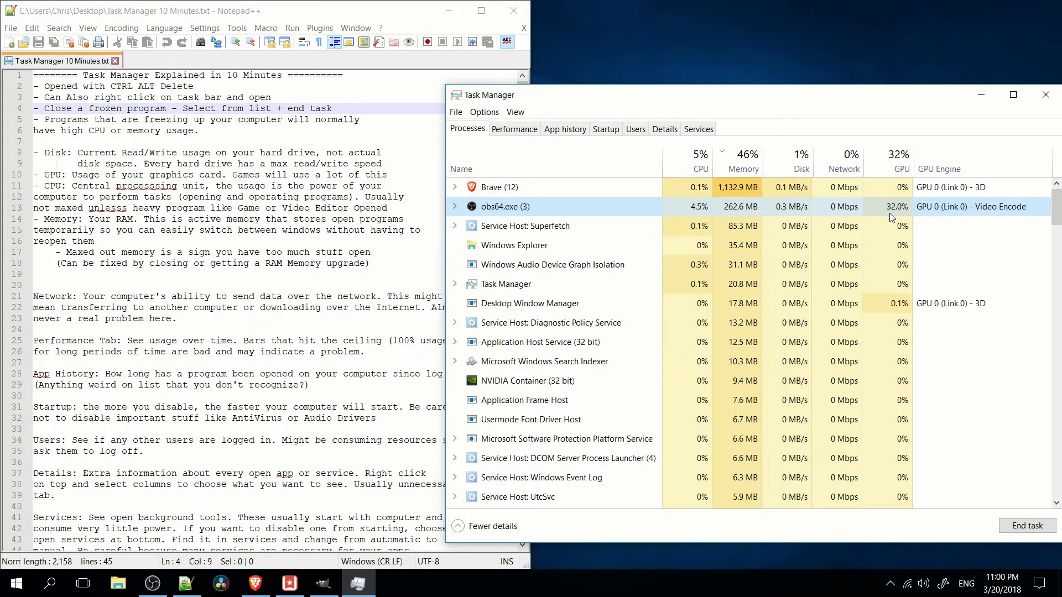
{"action": "left_click_drag", "start_coordinate": [529, 104], "coordinate": [537, 93]}
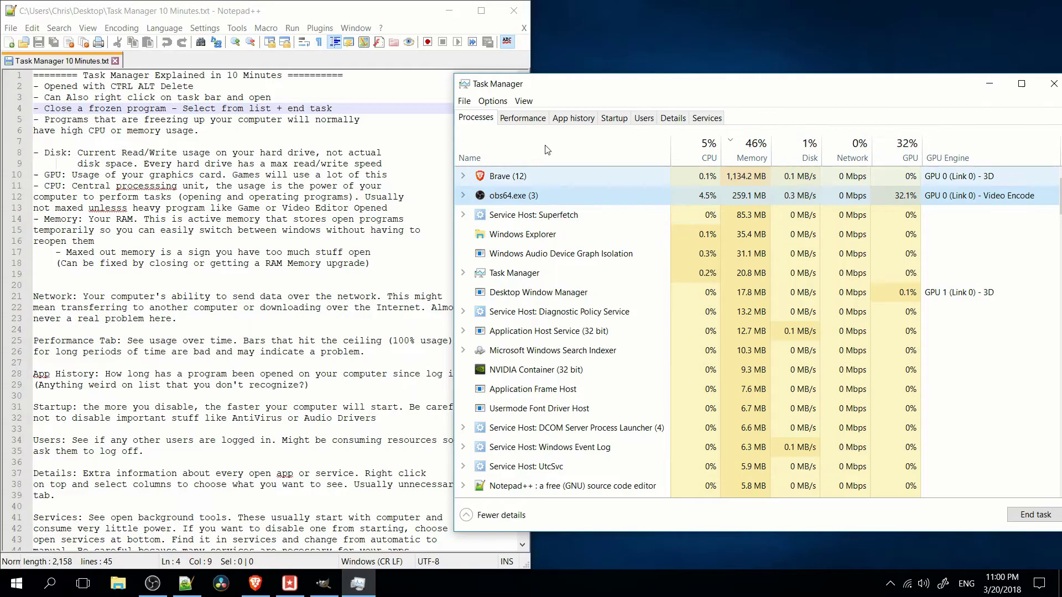
{"action": "mouse_move", "coordinate": [561, 90]}
{"action": "left_mouse_down"}
{"action": "mouse_move", "coordinate": [573, 88]}
{"action": "mouse_move", "coordinate": [529, 90]}
{"action": "mouse_move", "coordinate": [577, 97]}
{"action": "left_mouse_up"}
Step: Browse the Performance tab's Memory and Disk 0 (C:) pages, ending on Wi-Fi throughput
{"action": "left_click", "coordinate": [490, 124]}
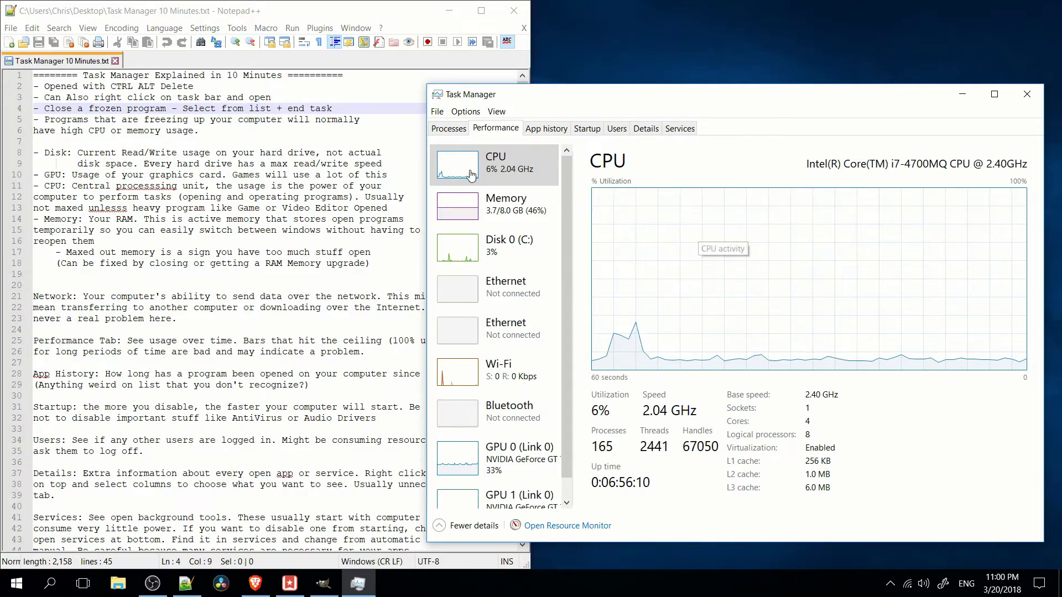
{"action": "left_click", "coordinate": [494, 211]}
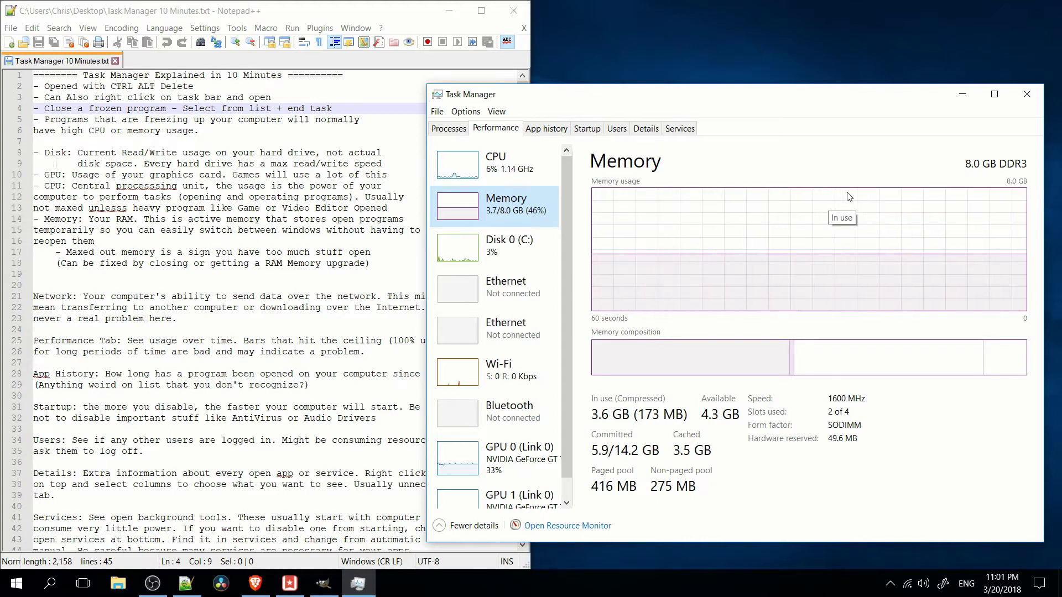
{"action": "left_click", "coordinate": [545, 248]}
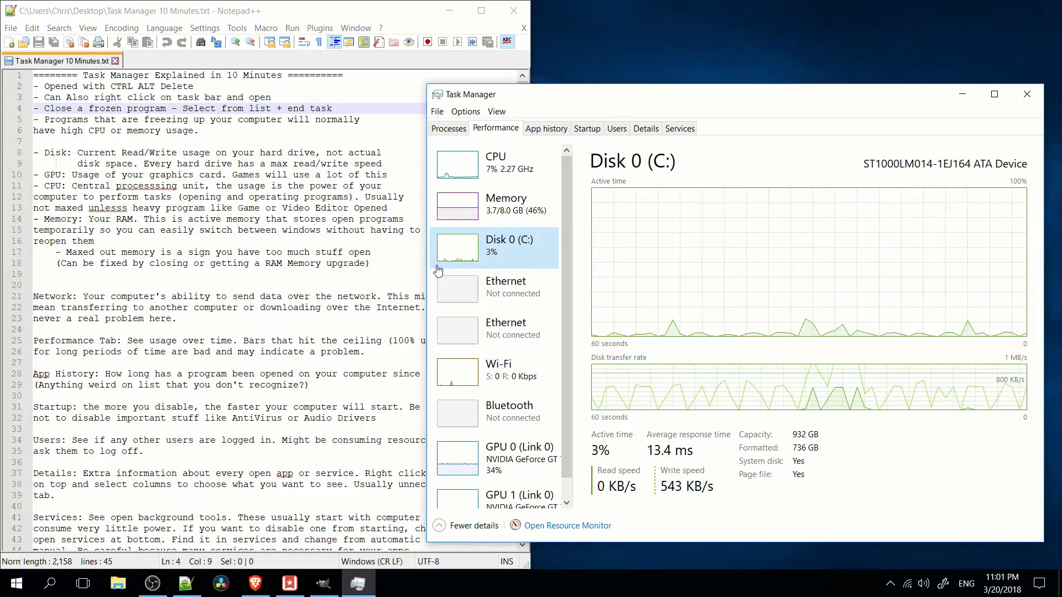
{"action": "left_click", "coordinate": [518, 366]}
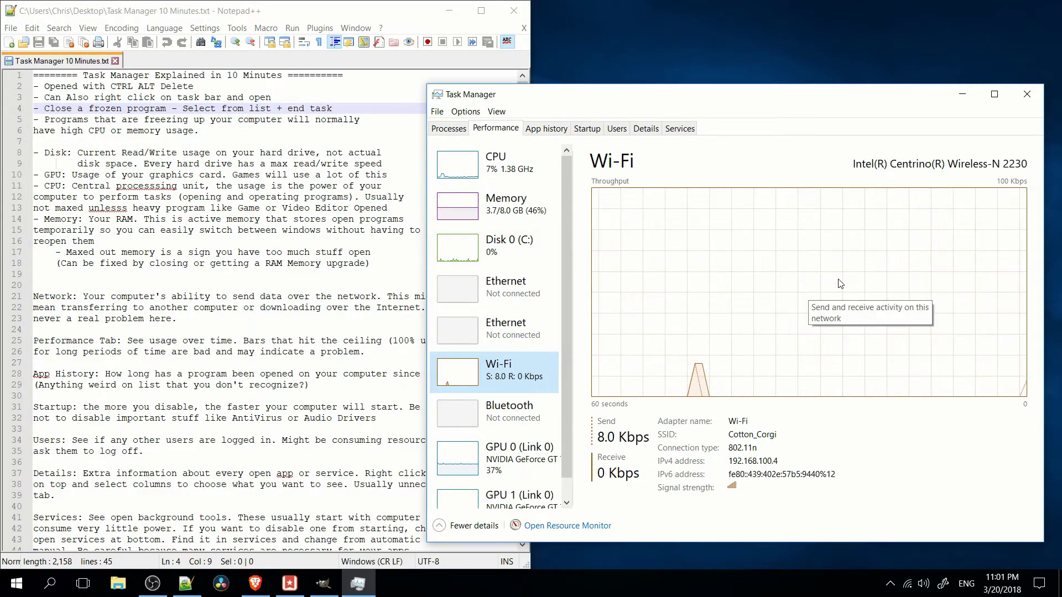
{"action": "scroll", "coordinate": [505, 437], "scroll_direction": "down", "scroll_amount": 1}
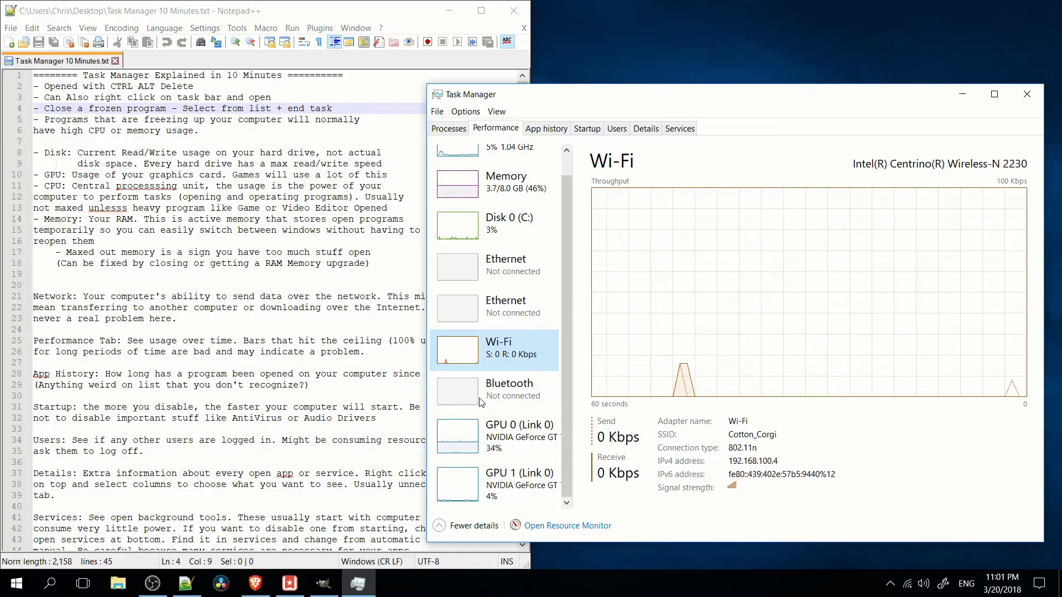
Step: Compare GPU 0 and GPU 1 usage graphs, ending on GPU 0 (NVIDIA GeForce GT 750M)
{"action": "left_click", "coordinate": [505, 437]}
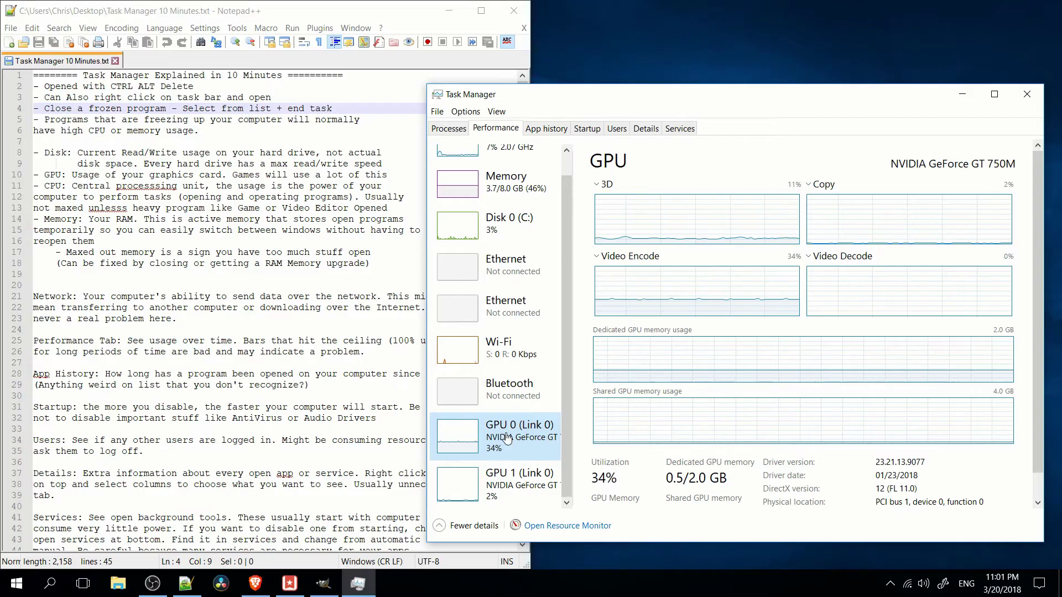
{"action": "left_click", "coordinate": [538, 483]}
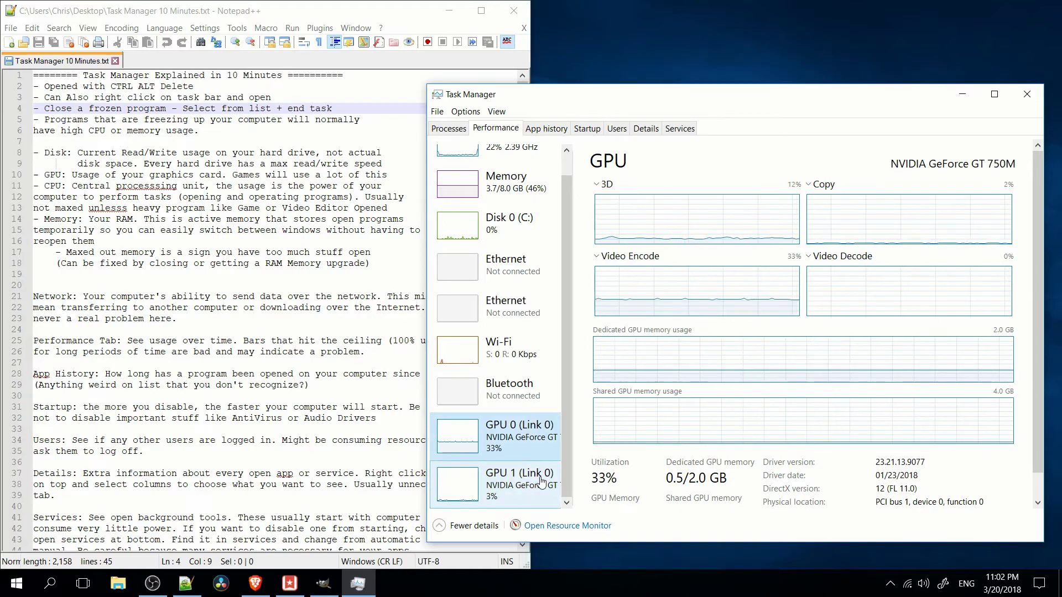
{"action": "left_click", "coordinate": [531, 437]}
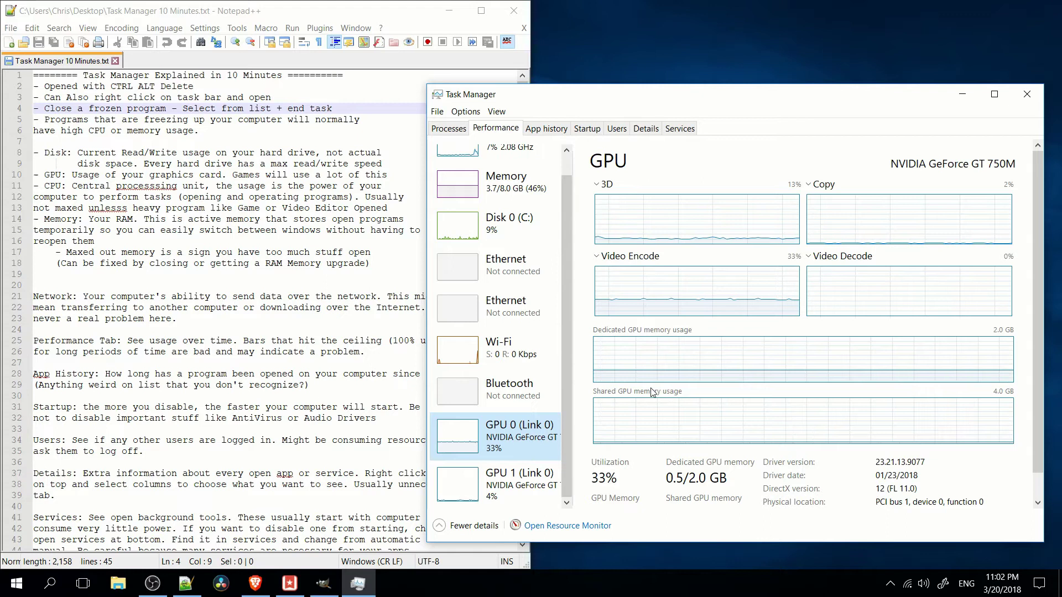
{"action": "scroll", "coordinate": [490, 182], "scroll_direction": "up", "scroll_amount": 2}
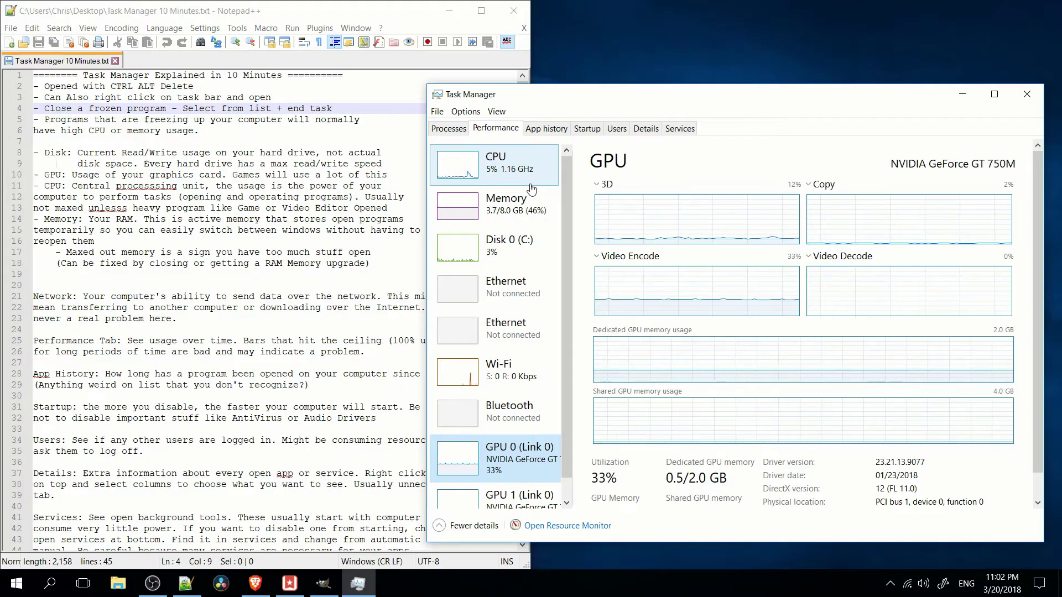
Step: Open App history and scroll the list to select Wunderlist and check its CPU time
{"action": "left_click", "coordinate": [544, 131]}
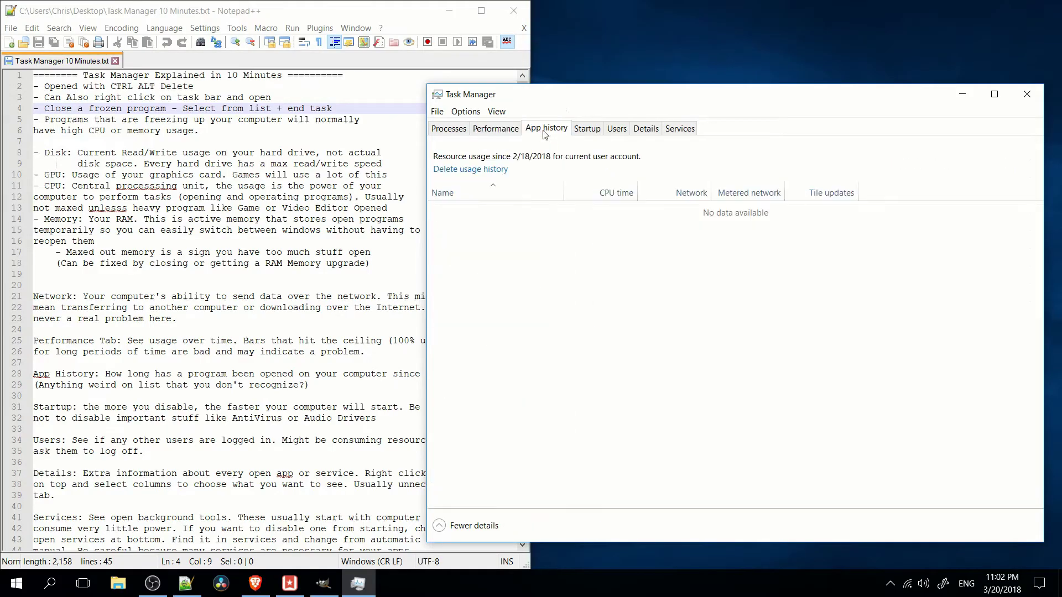
{"action": "mouse_move", "coordinate": [565, 104]}
{"action": "left_mouse_down"}
{"action": "mouse_move", "coordinate": [533, 111]}
{"action": "mouse_move", "coordinate": [546, 114]}
{"action": "left_mouse_up"}
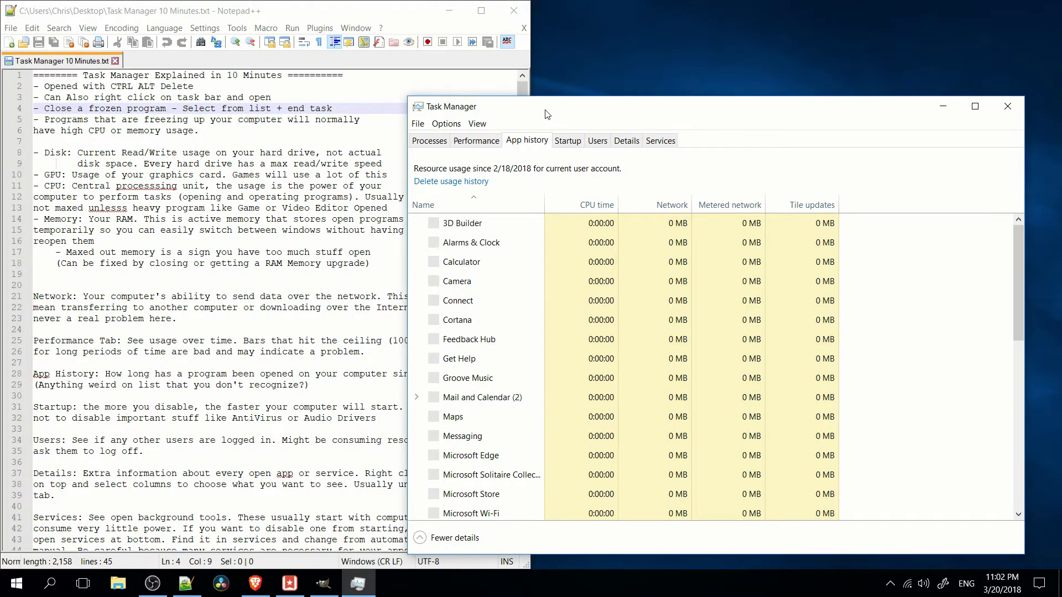
{"action": "scroll", "coordinate": [711, 346], "scroll_direction": "down", "scroll_amount": 8}
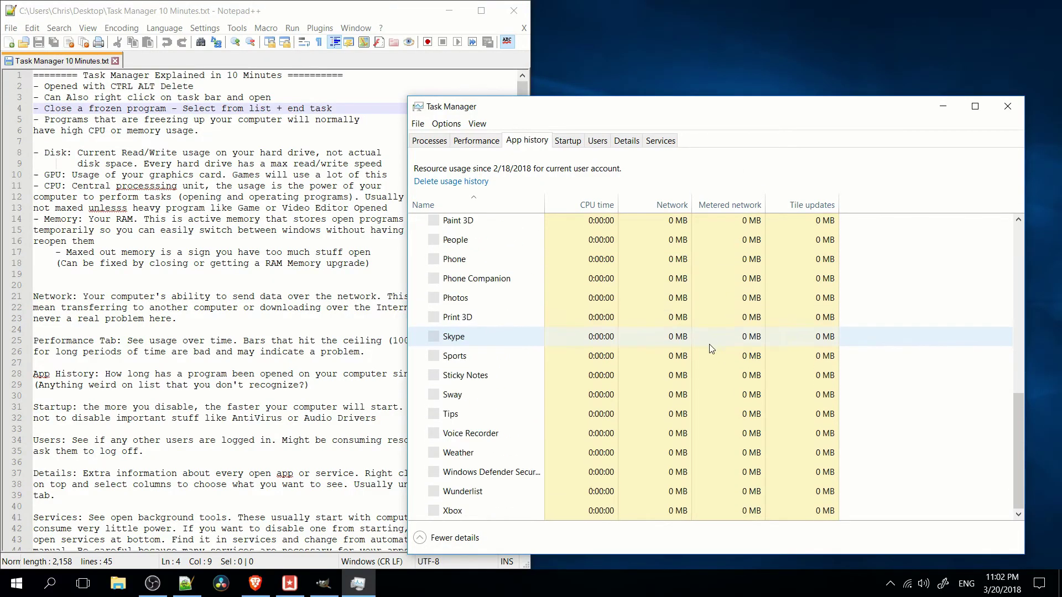
{"action": "scroll", "coordinate": [709, 363], "scroll_direction": "up", "scroll_amount": 8}
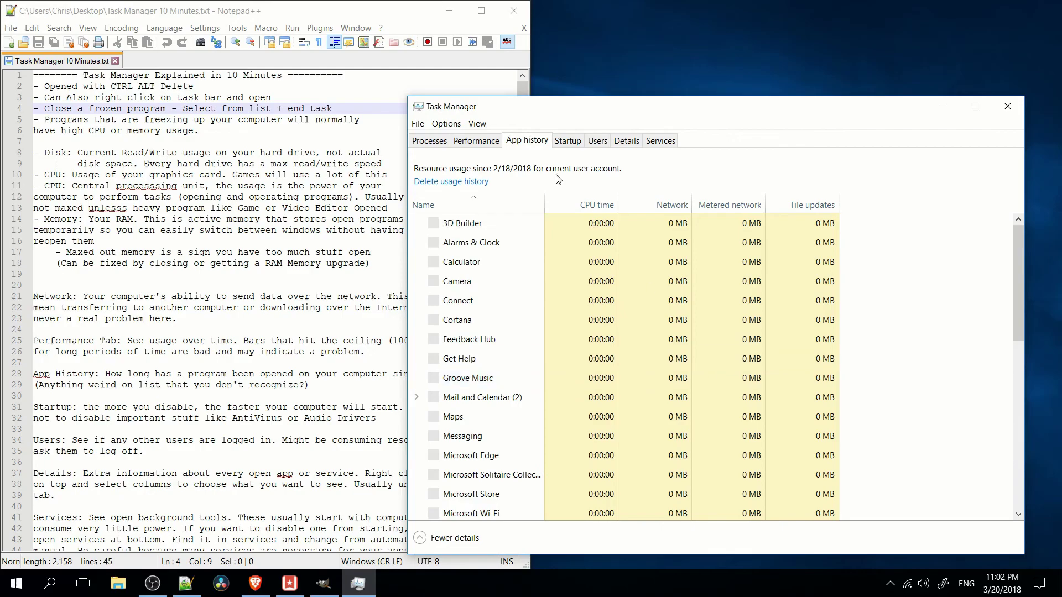
{"action": "scroll", "coordinate": [562, 232], "scroll_direction": "down", "scroll_amount": 8}
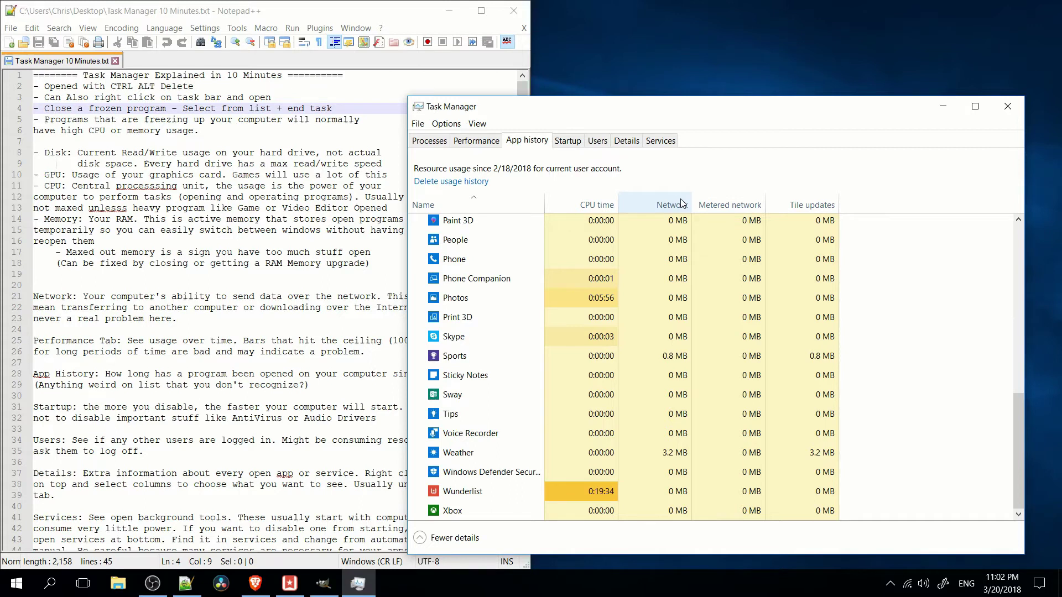
{"action": "scroll", "coordinate": [469, 316], "scroll_direction": "up", "scroll_amount": 8}
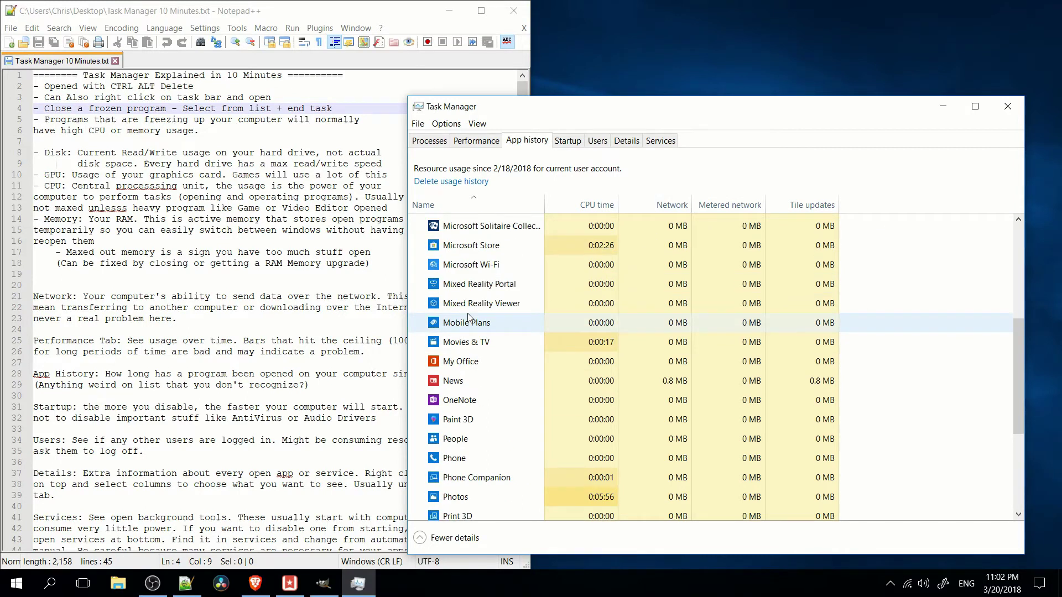
{"action": "scroll", "coordinate": [481, 404], "scroll_direction": "down", "scroll_amount": 8}
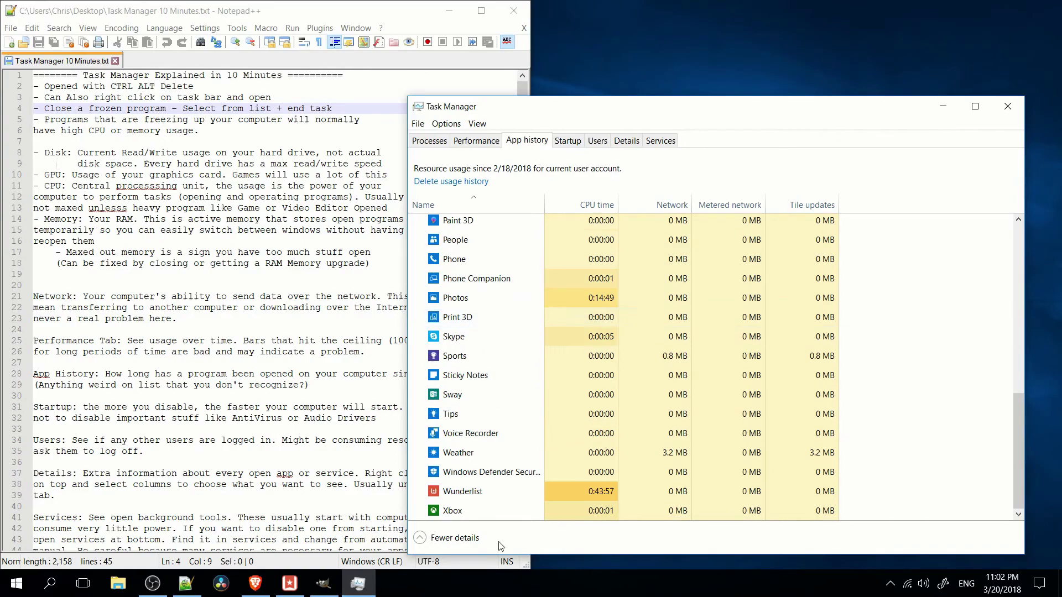
{"action": "left_click", "coordinate": [494, 491]}
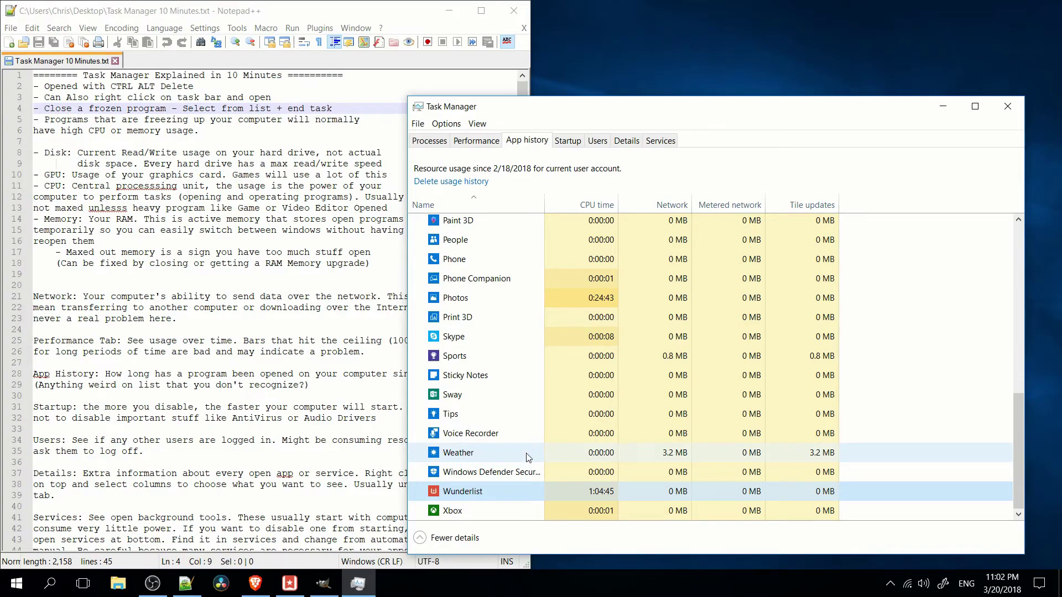
Step: Scroll the app history to select Photos, then switch to the Startup program list
{"action": "scroll", "coordinate": [528, 492], "scroll_direction": "up", "scroll_amount": 3}
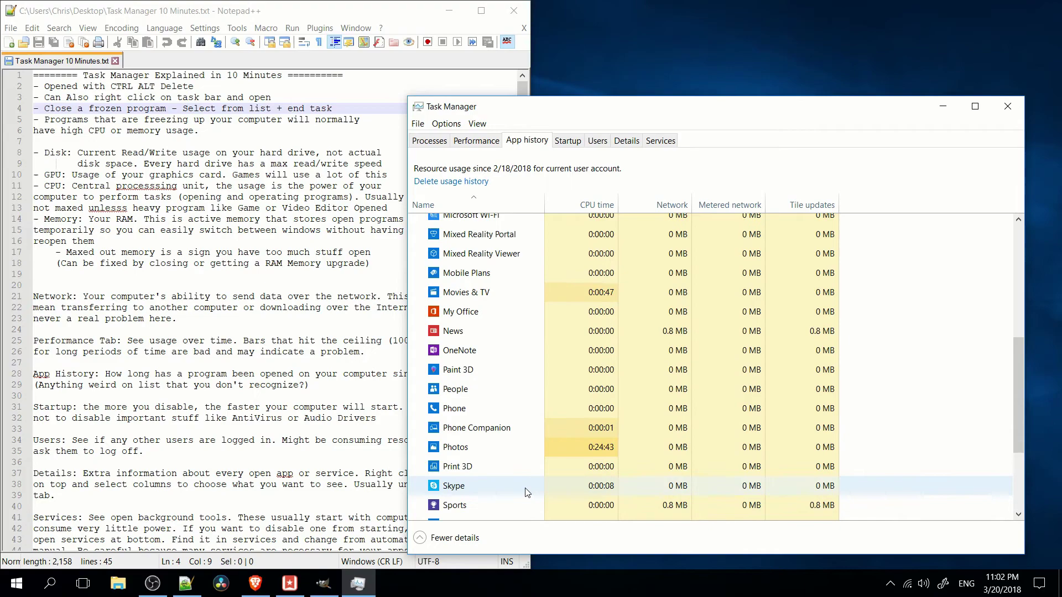
{"action": "scroll", "coordinate": [528, 491], "scroll_direction": "up", "scroll_amount": 4}
{"action": "scroll", "coordinate": [512, 486], "scroll_direction": "up", "scroll_amount": 2}
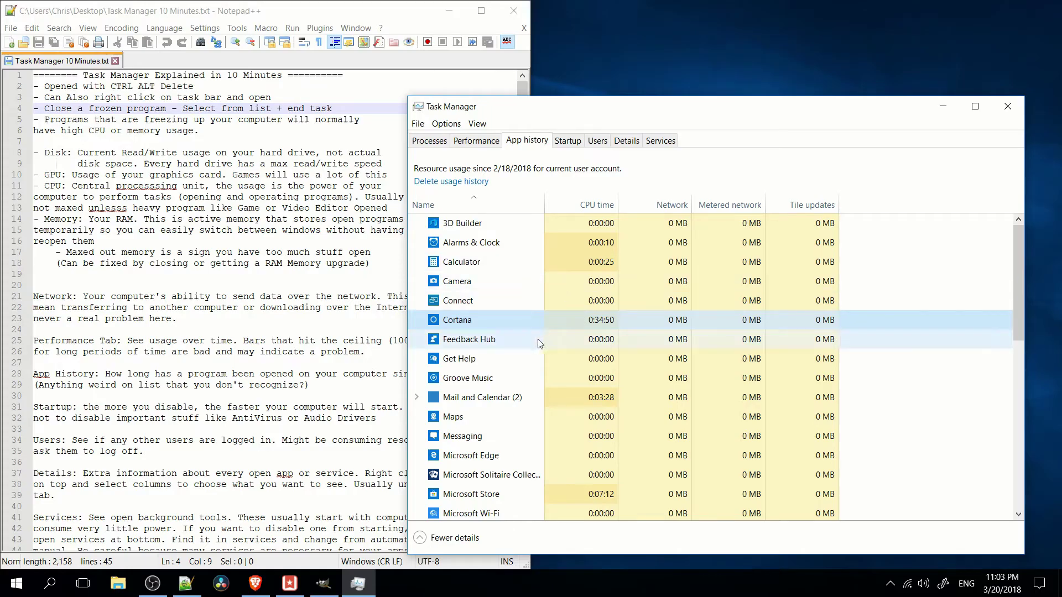
{"action": "scroll", "coordinate": [555, 394], "scroll_direction": "down", "scroll_amount": 1}
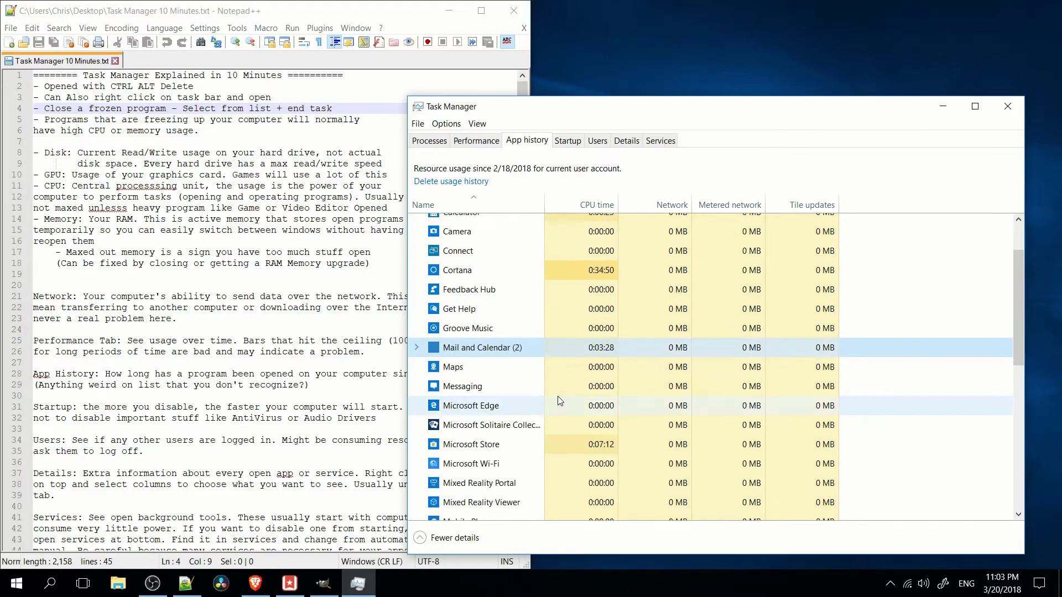
{"action": "scroll", "coordinate": [575, 349], "scroll_direction": "down", "scroll_amount": 4}
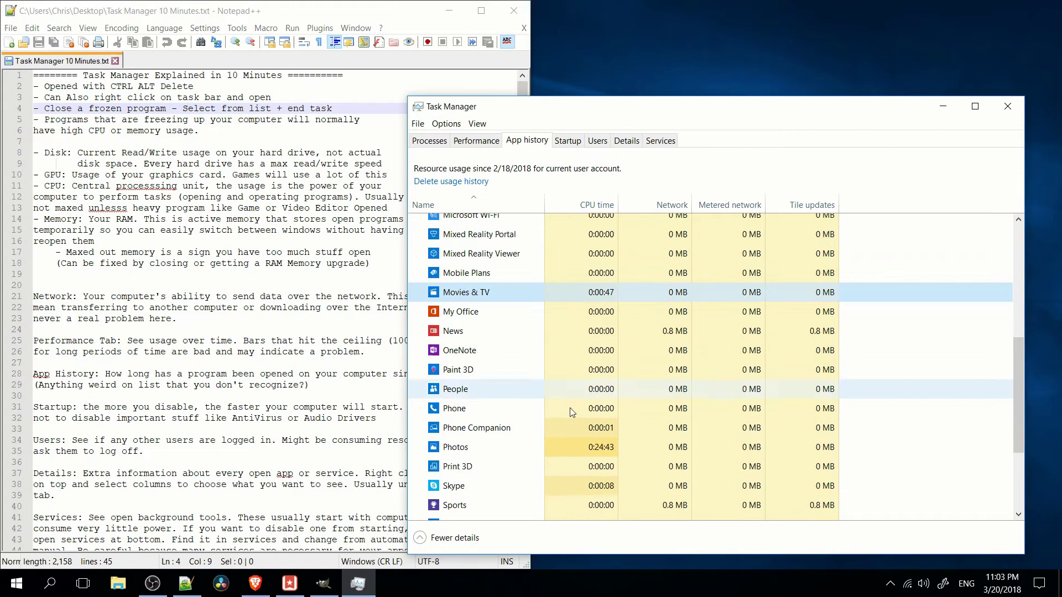
{"action": "left_click", "coordinate": [586, 445]}
{"action": "scroll", "coordinate": [555, 445], "scroll_direction": "up", "scroll_amount": 5}
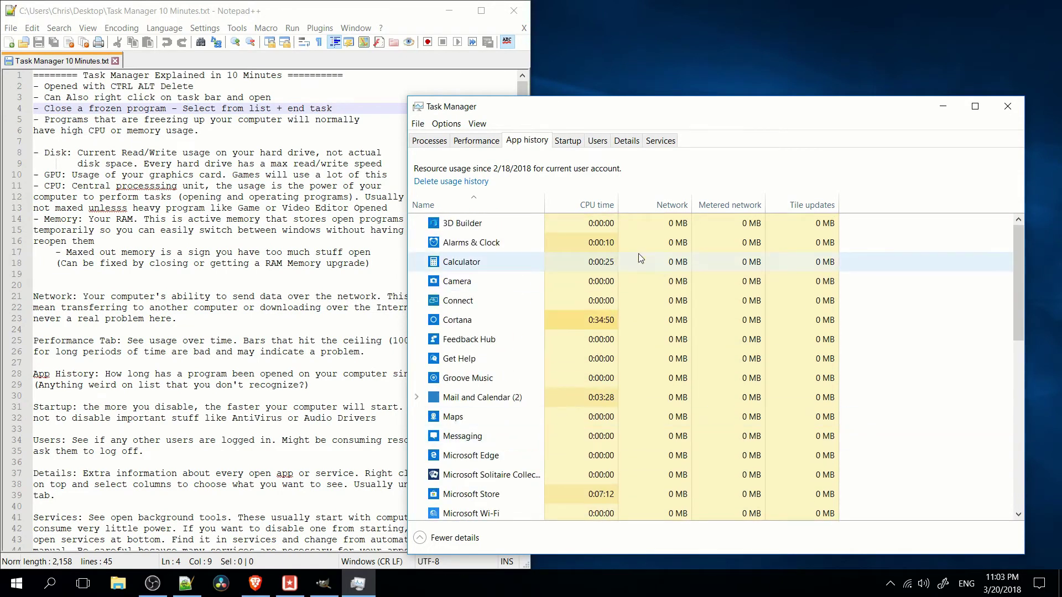
{"action": "left_click", "coordinate": [568, 140]}
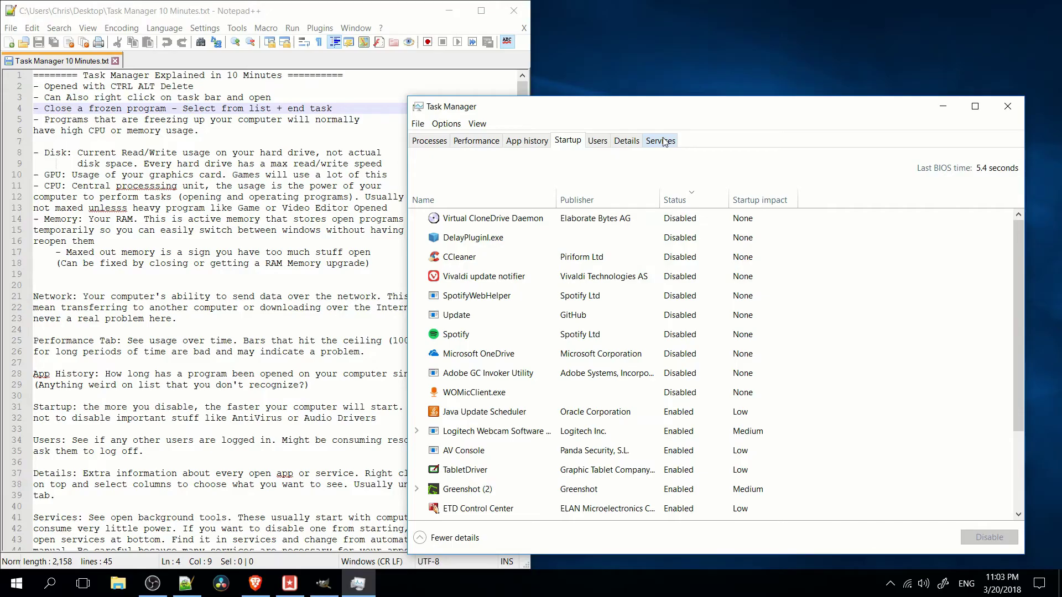
Step: Select several startup entries and widen the Name column to show full names like HD Audio Background Process
{"action": "left_click", "coordinate": [729, 221]}
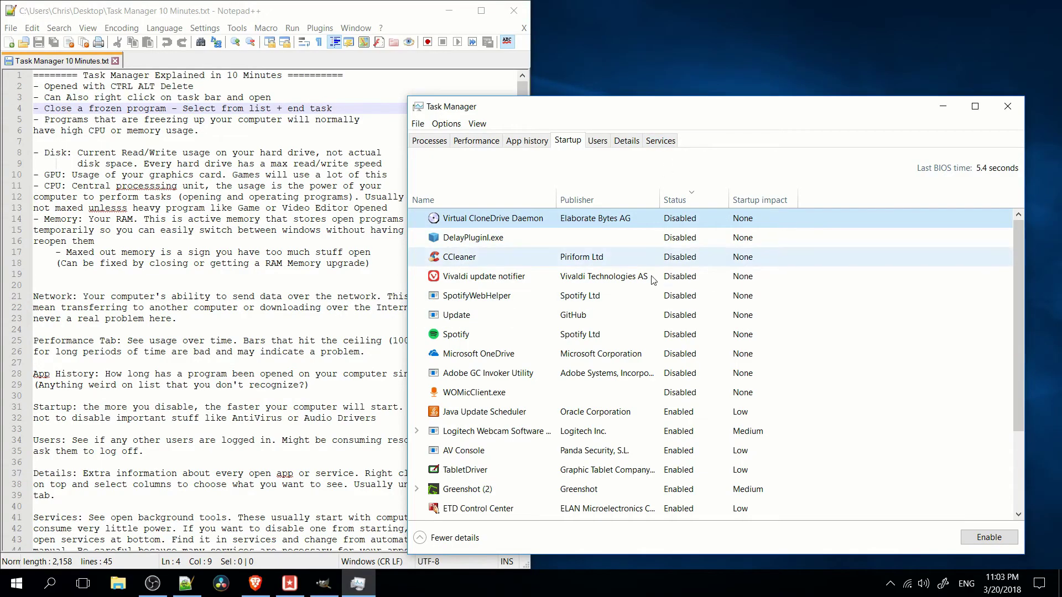
{"action": "left_click", "coordinate": [661, 245]}
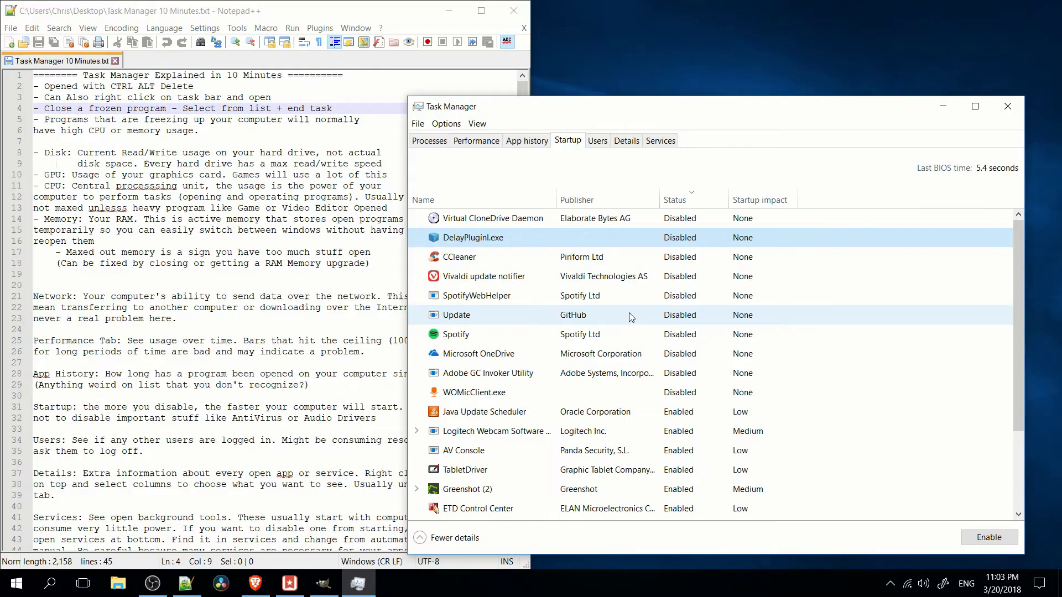
{"action": "scroll", "coordinate": [631, 324], "scroll_direction": "down", "scroll_amount": 2}
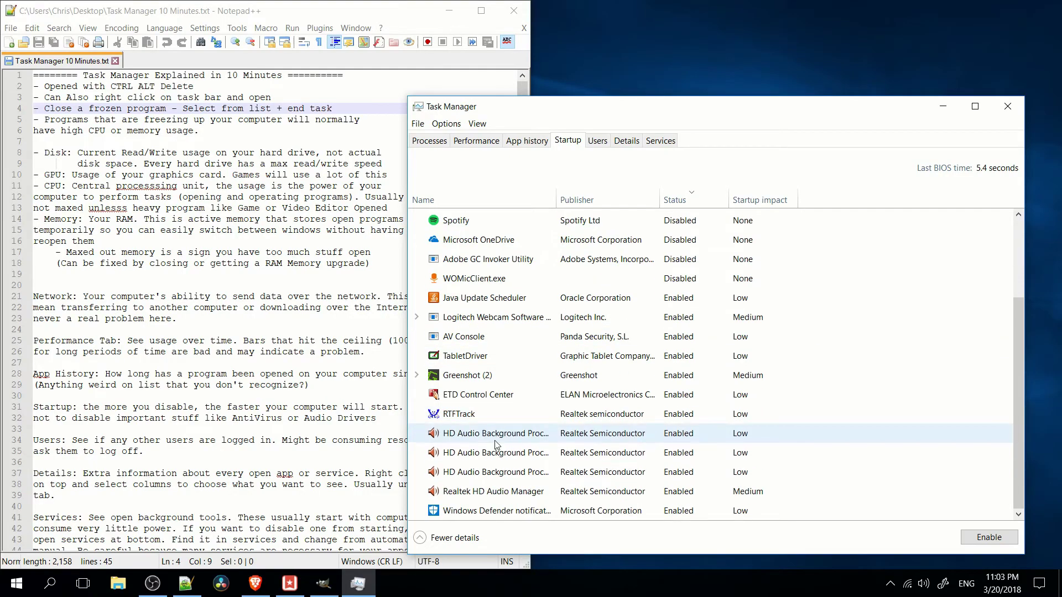
{"action": "left_click", "coordinate": [470, 439]}
{"action": "left_click_drag", "start_coordinate": [556, 200], "coordinate": [648, 199]}
{"action": "left_click", "coordinate": [522, 495]}
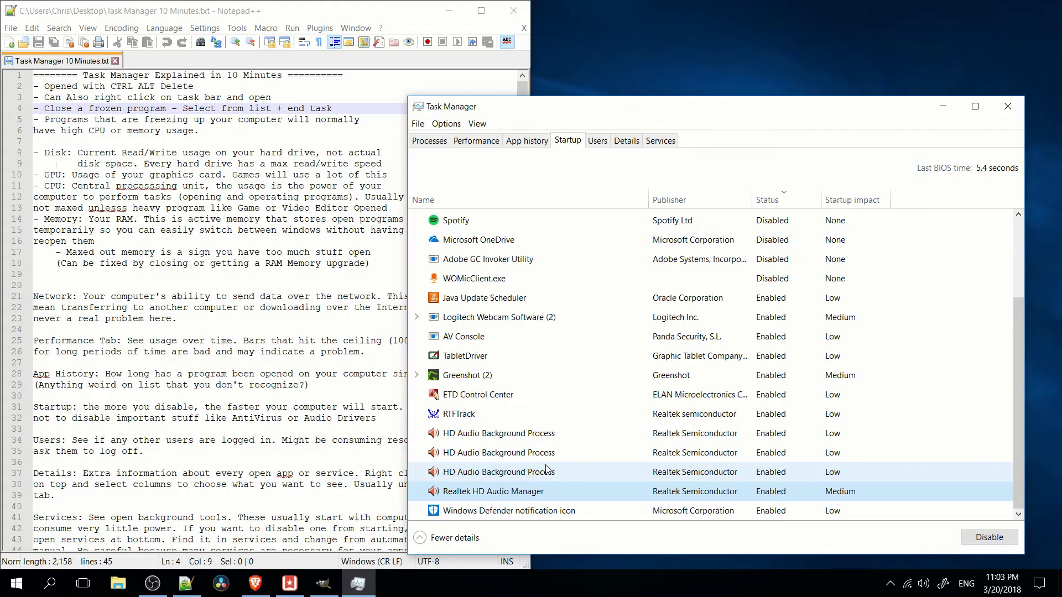
{"action": "left_click", "coordinate": [520, 382]}
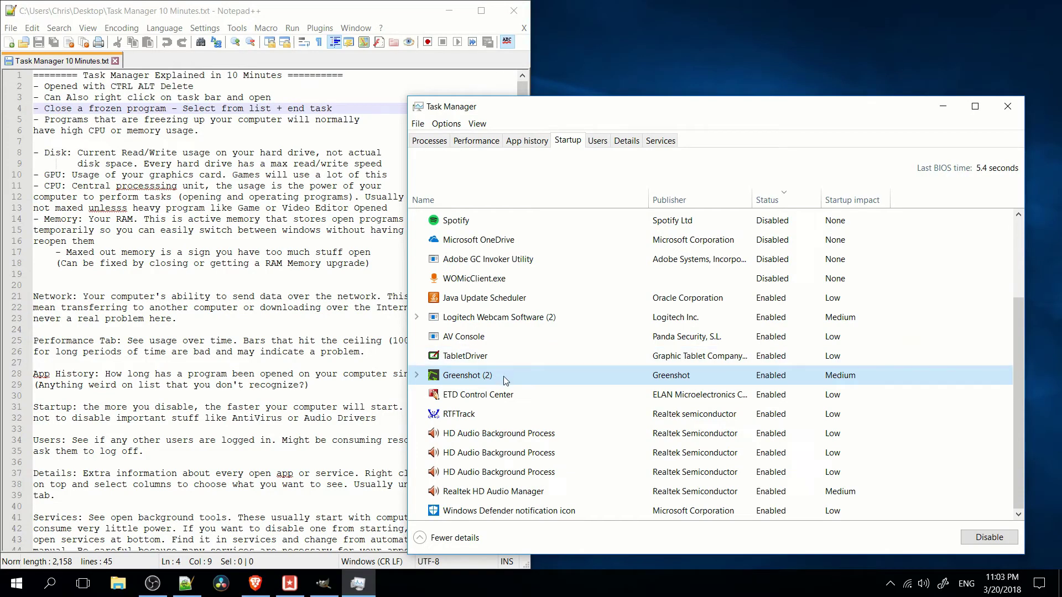
Step: Check Greenshot (2)'s actions without changing anything, then switch to the Users tab
{"action": "right_click", "coordinate": [503, 377]}
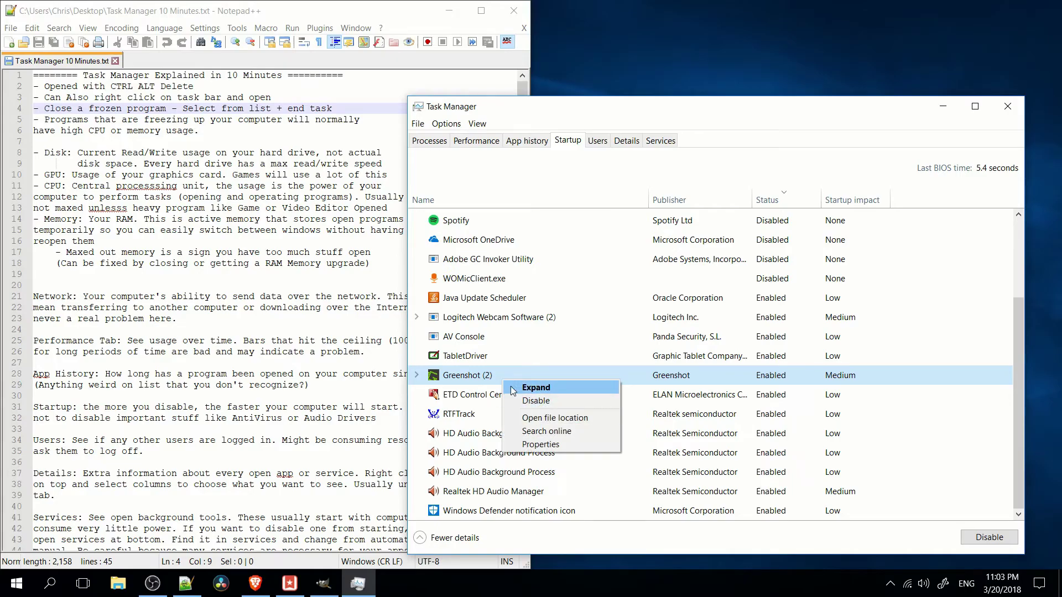
{"action": "key", "text": "Escape"}
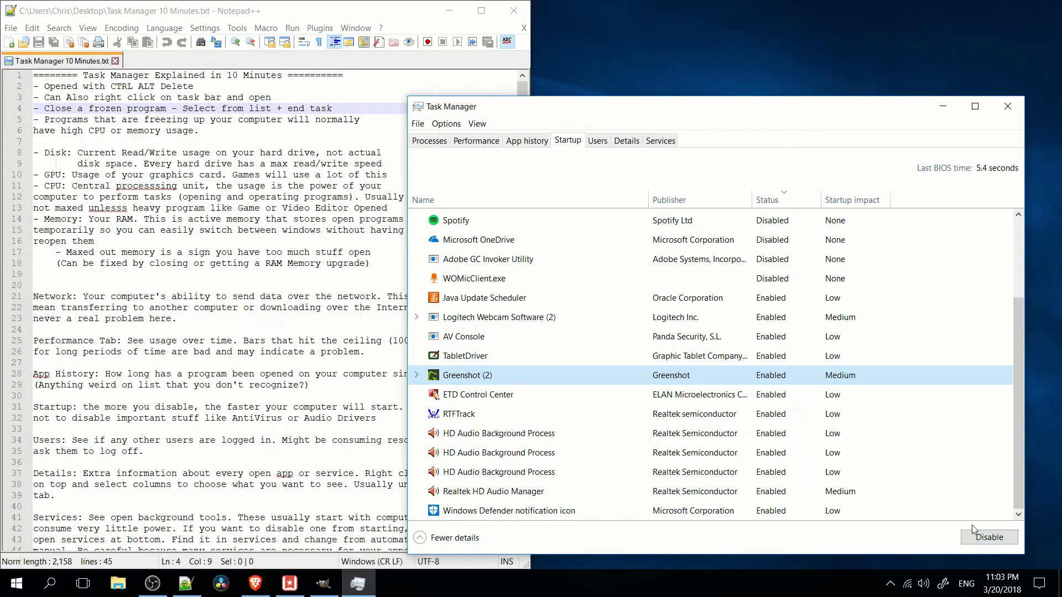
{"action": "scroll", "coordinate": [865, 486], "scroll_direction": "up", "scroll_amount": 2}
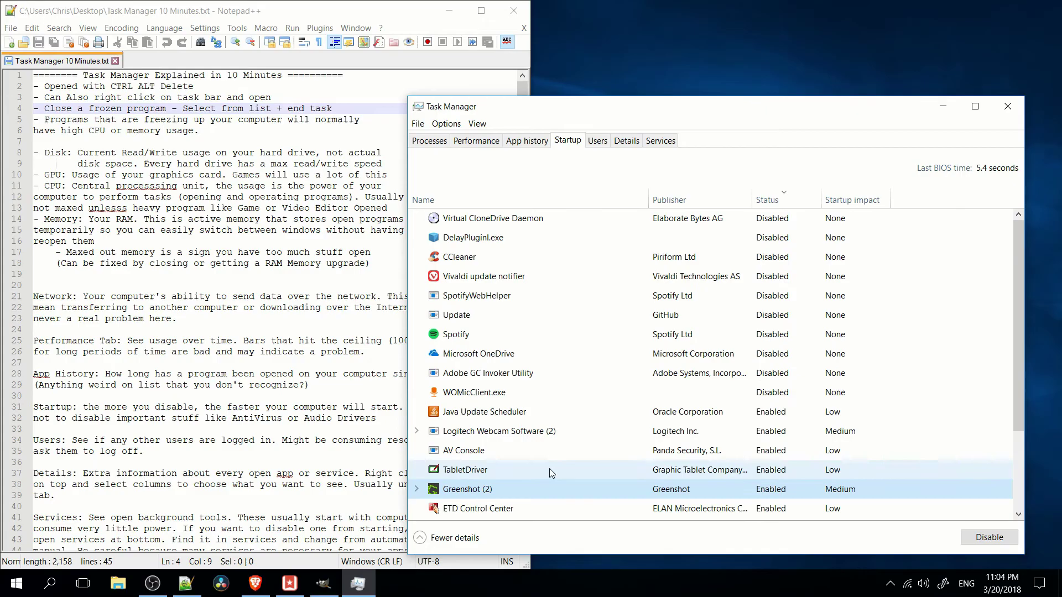
{"action": "scroll", "coordinate": [549, 469], "scroll_direction": "down", "scroll_amount": 2}
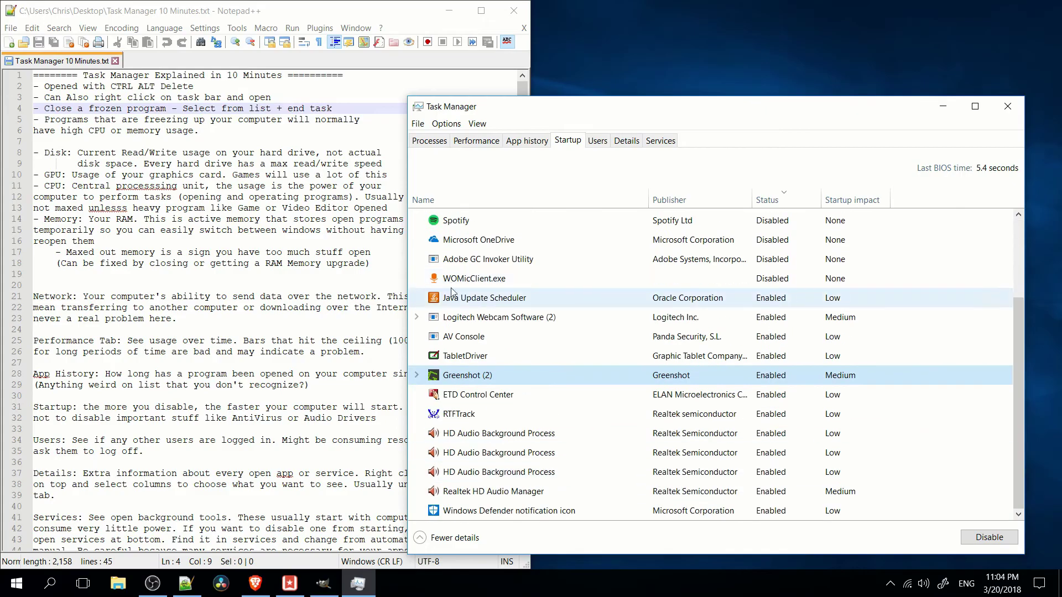
{"action": "left_click", "coordinate": [530, 221]}
{"action": "left_click", "coordinate": [559, 376]}
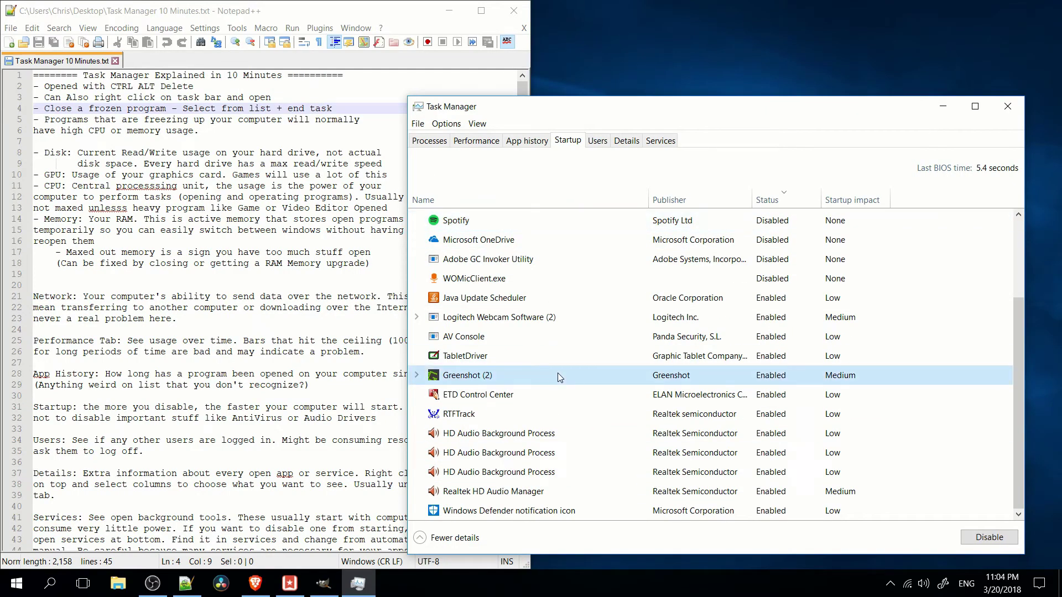
{"action": "left_click", "coordinate": [599, 140]}
{"action": "left_click_drag", "start_coordinate": [625, 114], "coordinate": [613, 92]}
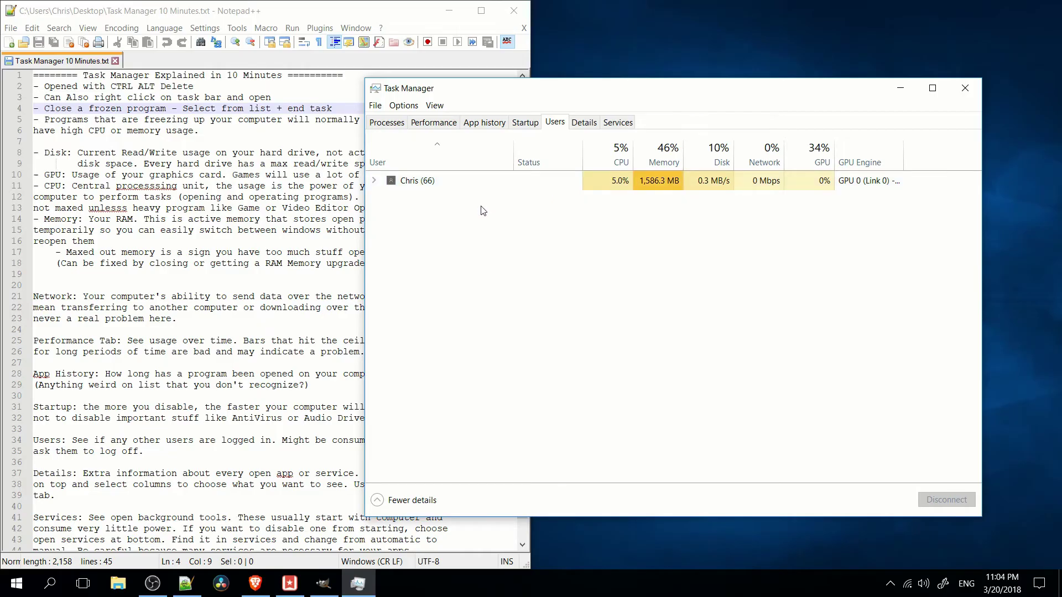
Step: Select the signed-in user's session, then switch to the Details list of processes
{"action": "left_click", "coordinate": [482, 188]}
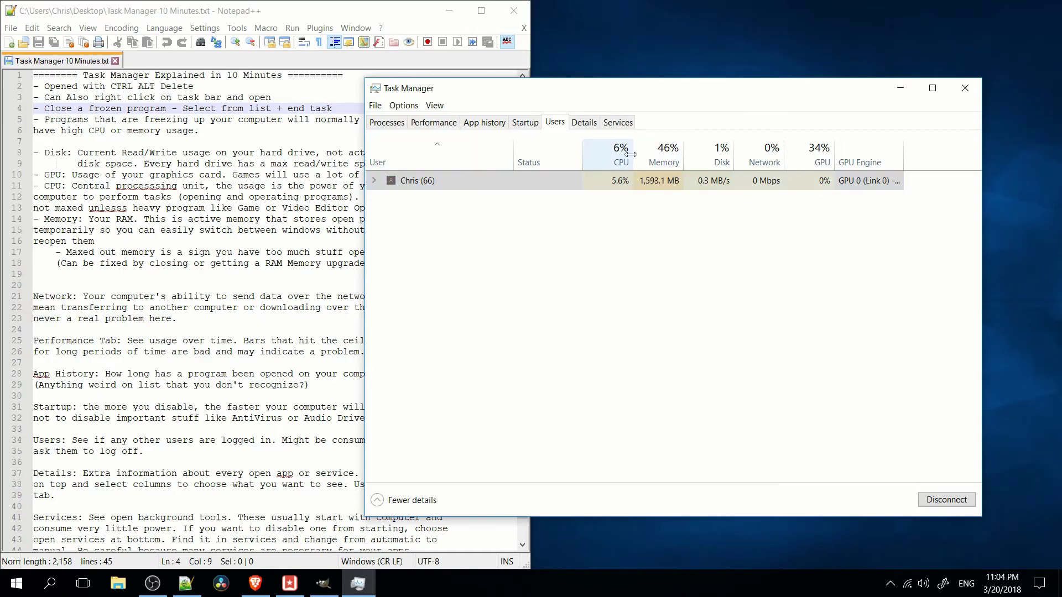
{"action": "left_click", "coordinate": [396, 184]}
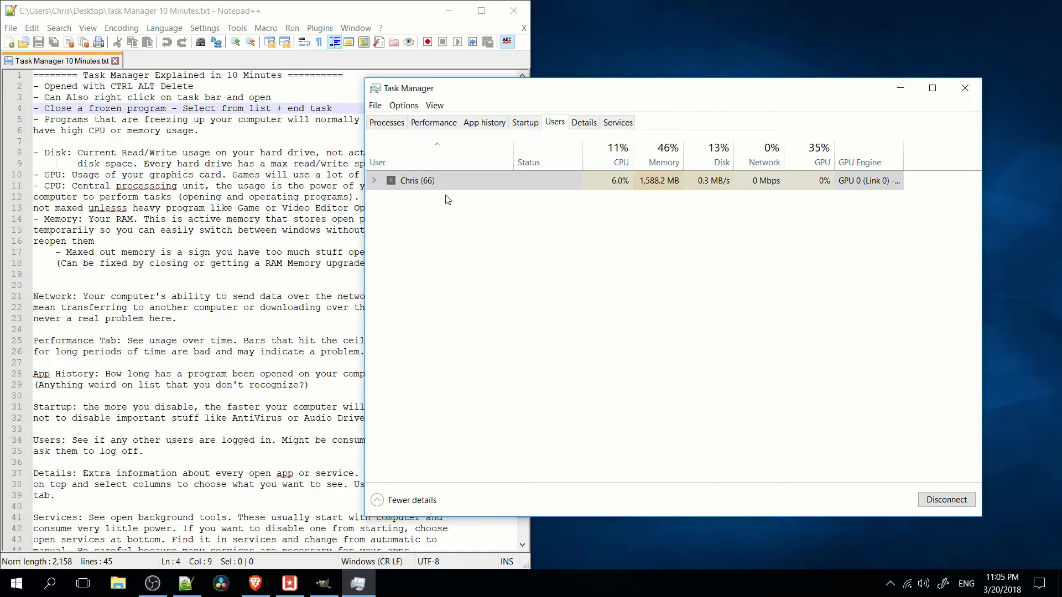
{"action": "left_click", "coordinate": [584, 122]}
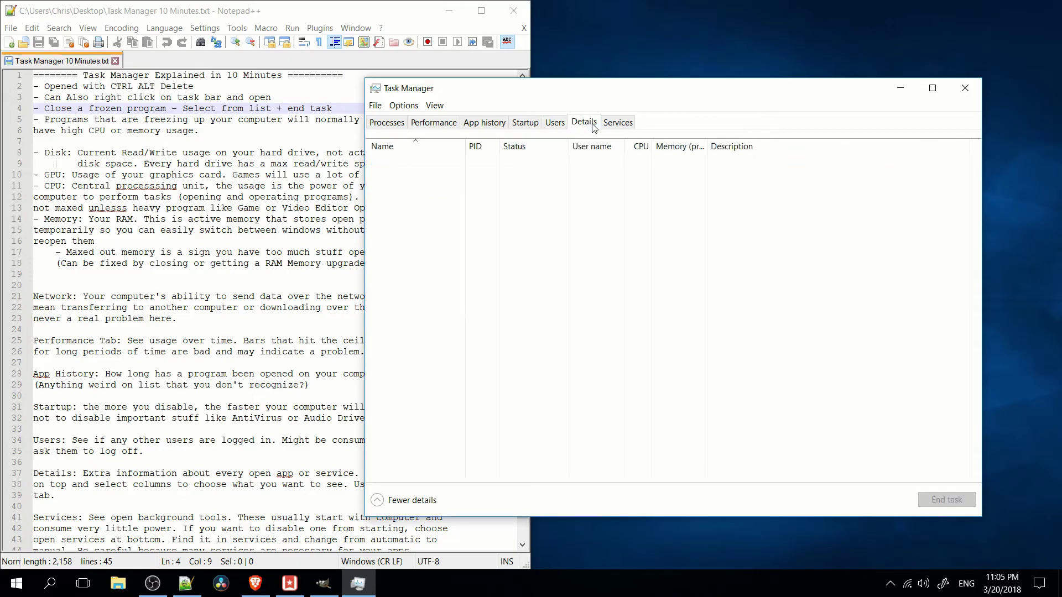
Step: Glance over the grouped Processes overview, then return to the Details list
{"action": "left_click_drag", "start_coordinate": [611, 95], "coordinate": [617, 109]}
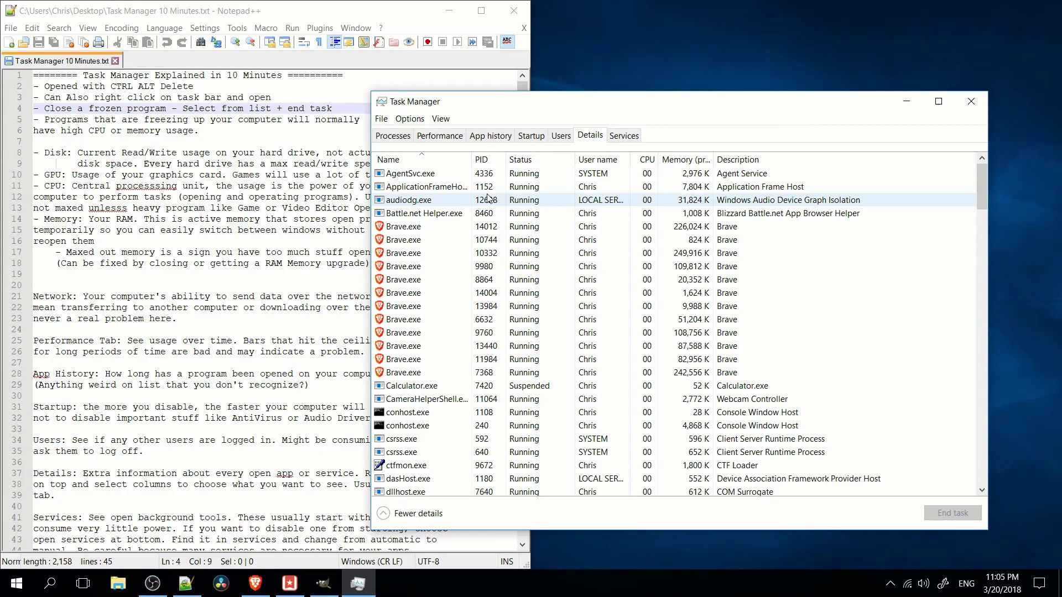
{"action": "left_click", "coordinate": [398, 138]}
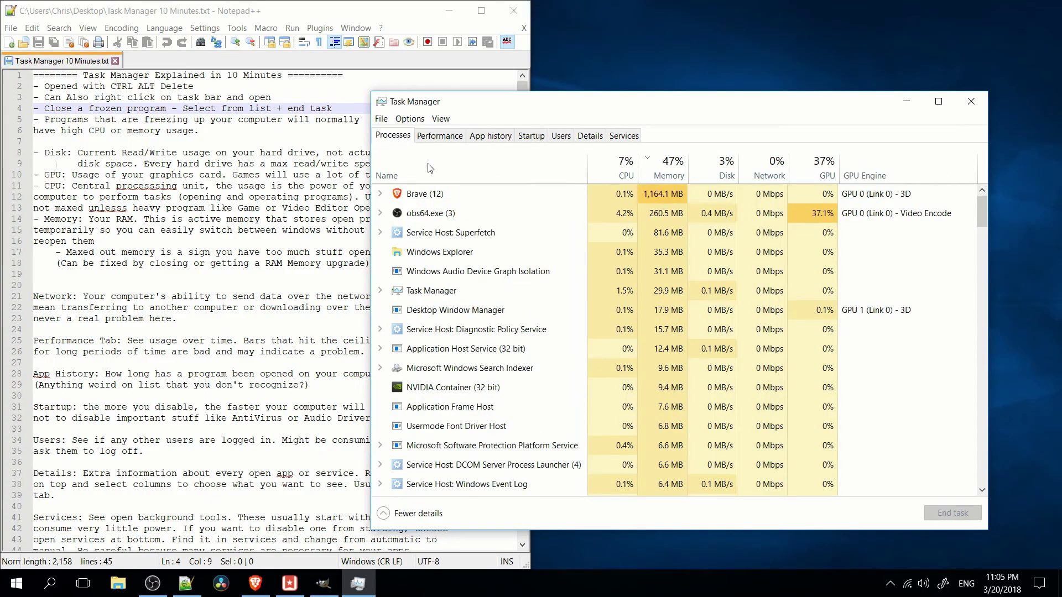
{"action": "scroll", "coordinate": [454, 215], "scroll_direction": "down", "scroll_amount": 3}
{"action": "scroll", "coordinate": [409, 229], "scroll_direction": "up", "scroll_amount": 3}
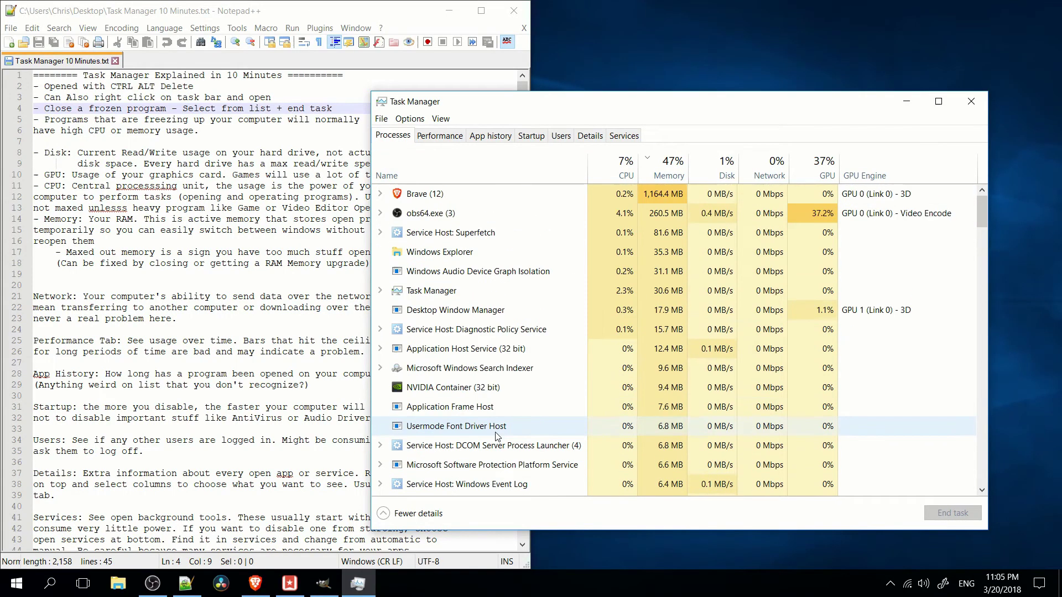
{"action": "left_click", "coordinate": [591, 136]}
Step: Scroll the Details list and widen the Memory column to show 'Memory (private working set)'
{"action": "scroll", "coordinate": [540, 281], "scroll_direction": "down", "scroll_amount": 15}
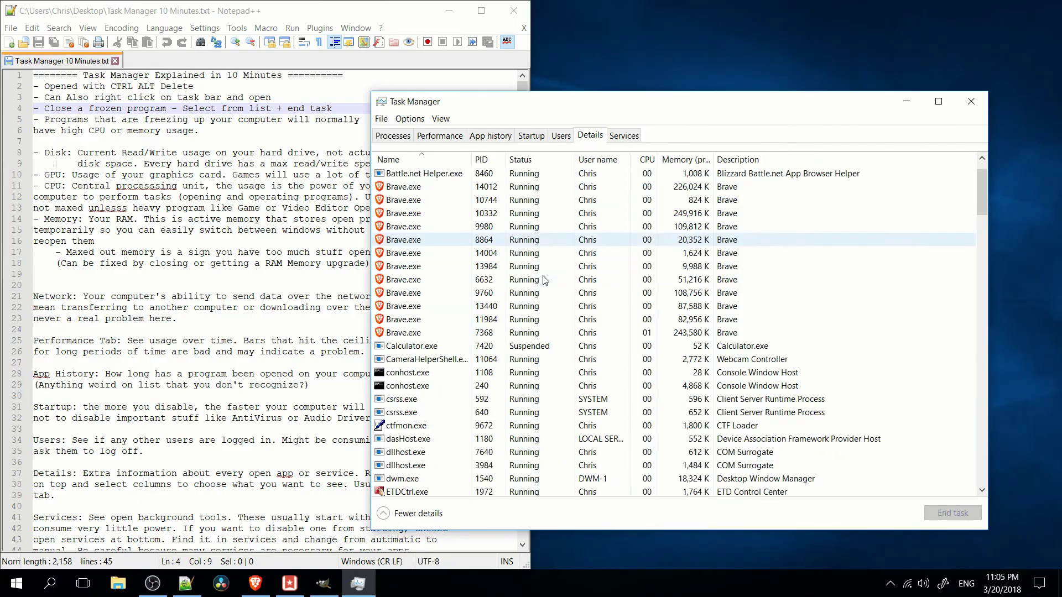
{"action": "scroll", "coordinate": [541, 285], "scroll_direction": "down", "scroll_amount": 10}
{"action": "scroll", "coordinate": [525, 321], "scroll_direction": "up", "scroll_amount": 7}
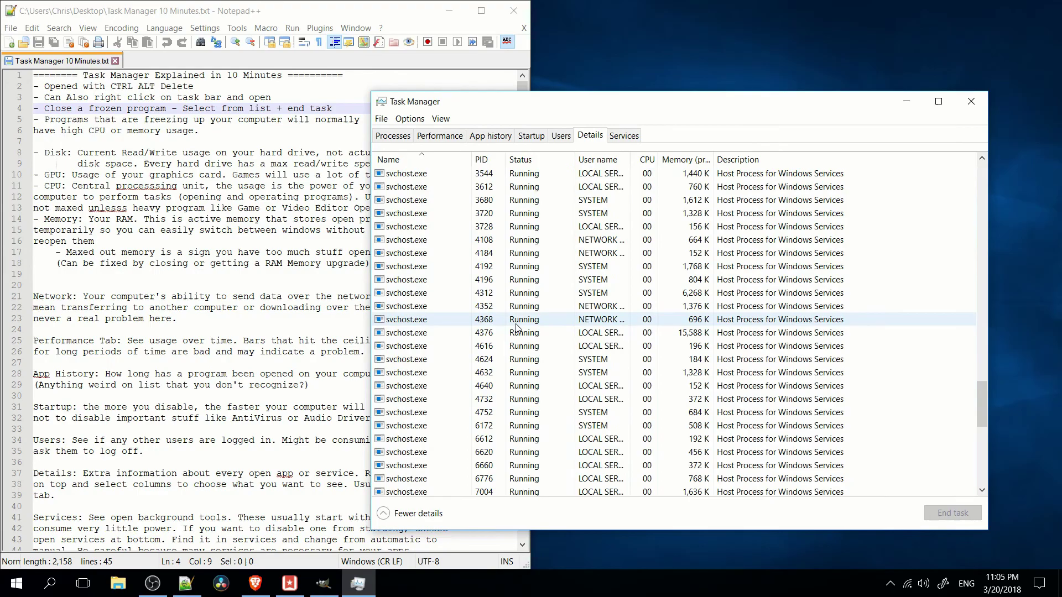
{"action": "scroll", "coordinate": [518, 340], "scroll_direction": "up", "scroll_amount": 20}
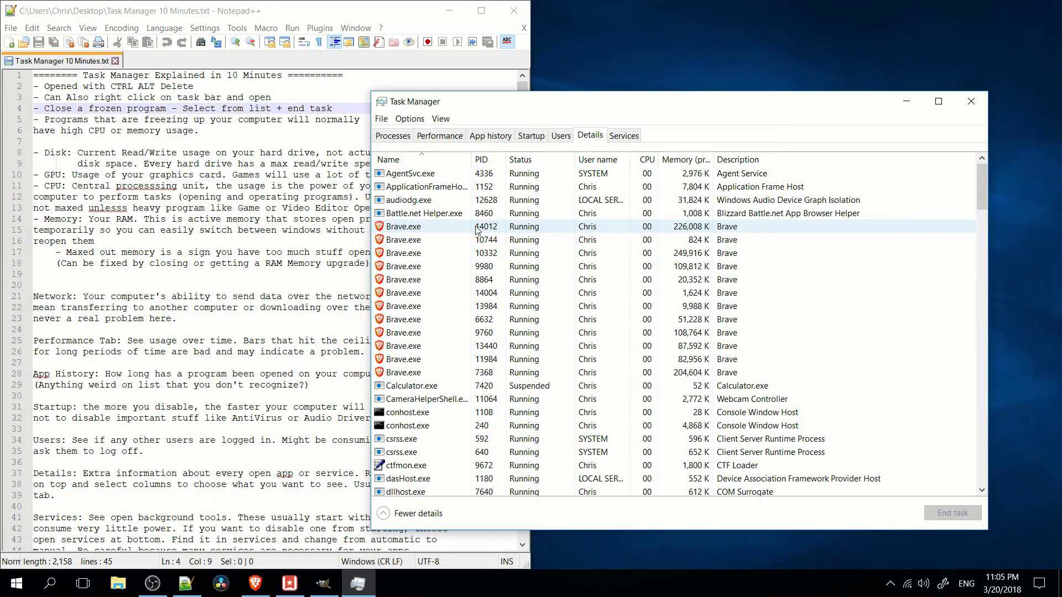
{"action": "scroll", "coordinate": [477, 229], "scroll_direction": "down", "scroll_amount": 6}
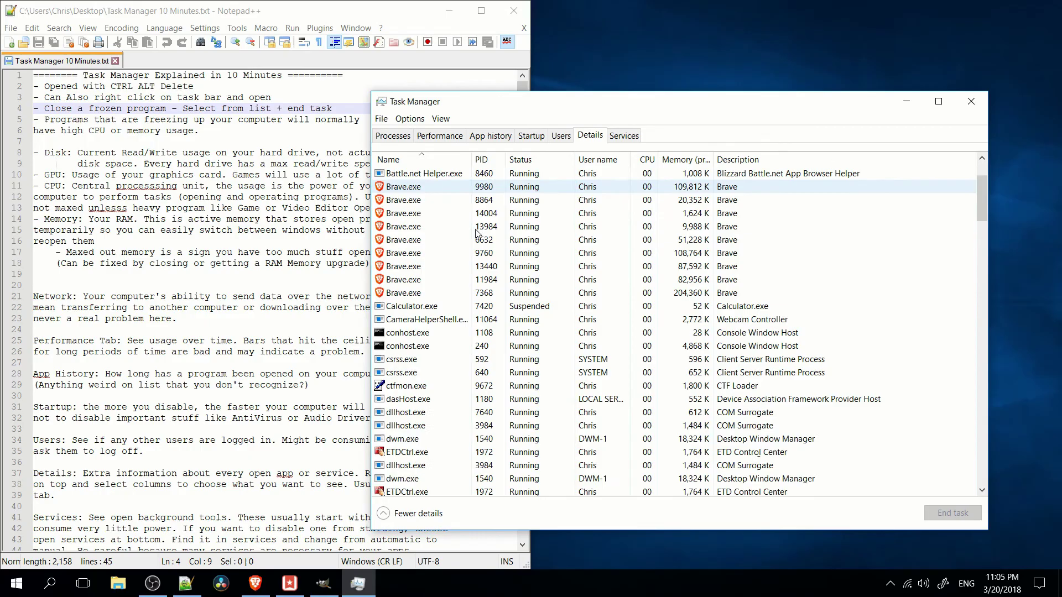
{"action": "scroll", "coordinate": [634, 220], "scroll_direction": "up", "scroll_amount": 6}
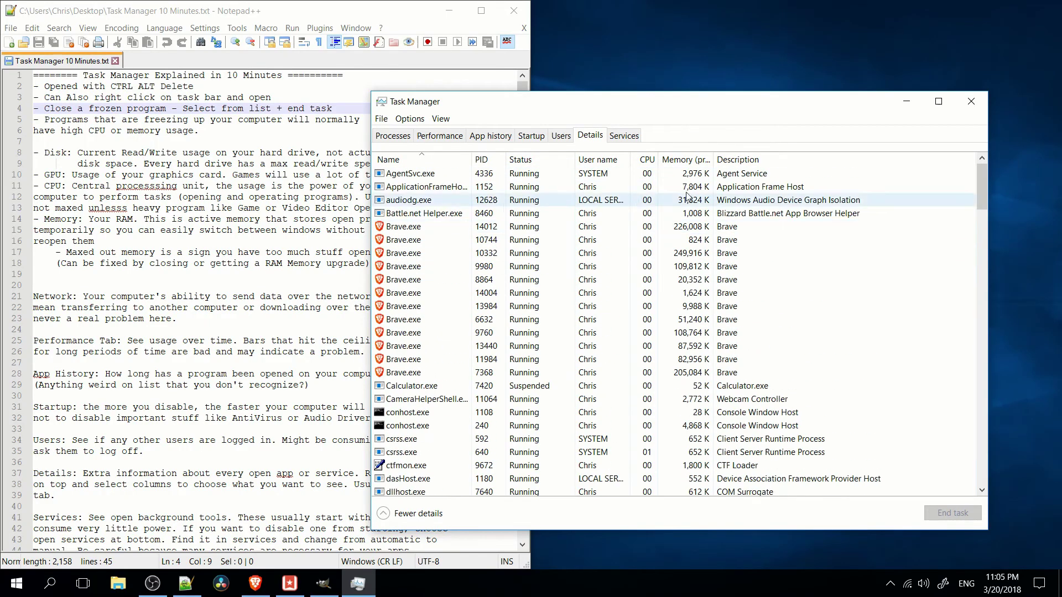
{"action": "left_click_drag", "start_coordinate": [713, 160], "coordinate": [767, 159]}
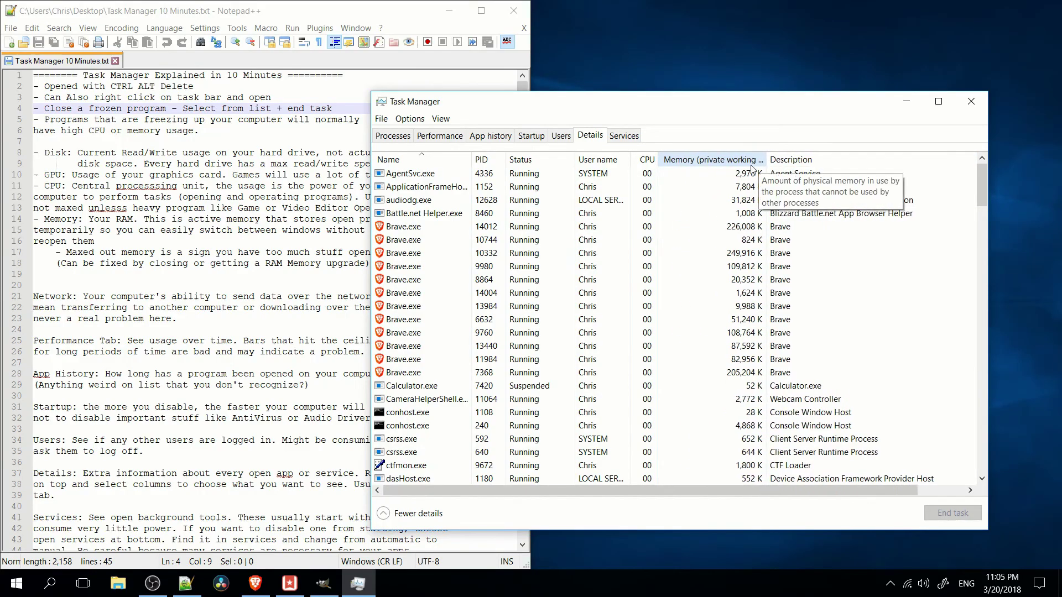
Step: Sort the Details list by private memory, largest first, and select obs64.exe at 255,616 K
{"action": "left_click_drag", "start_coordinate": [723, 105], "coordinate": [641, 96]}
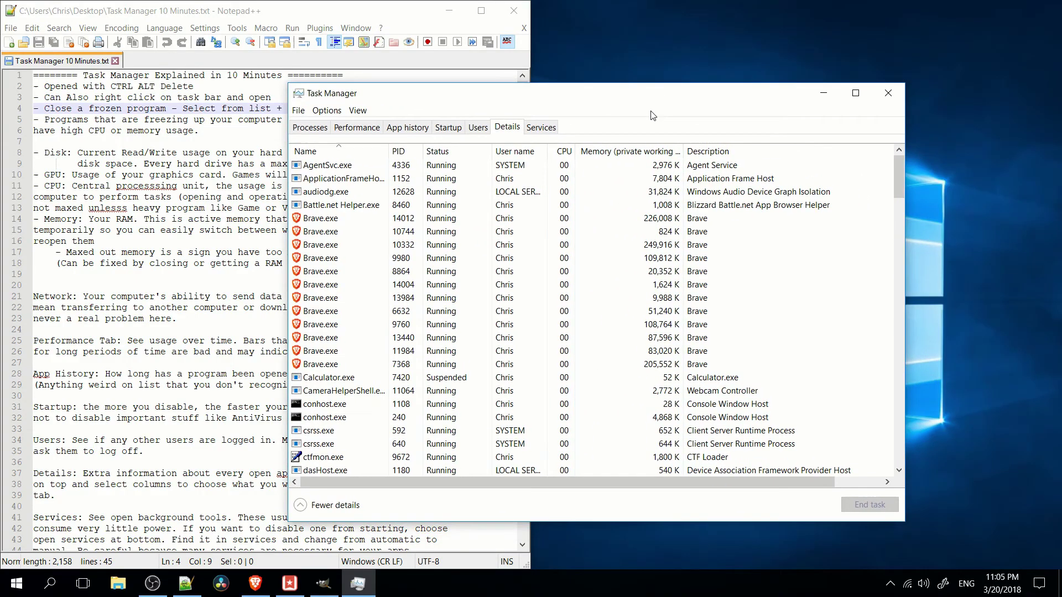
{"action": "left_click", "coordinate": [660, 156]}
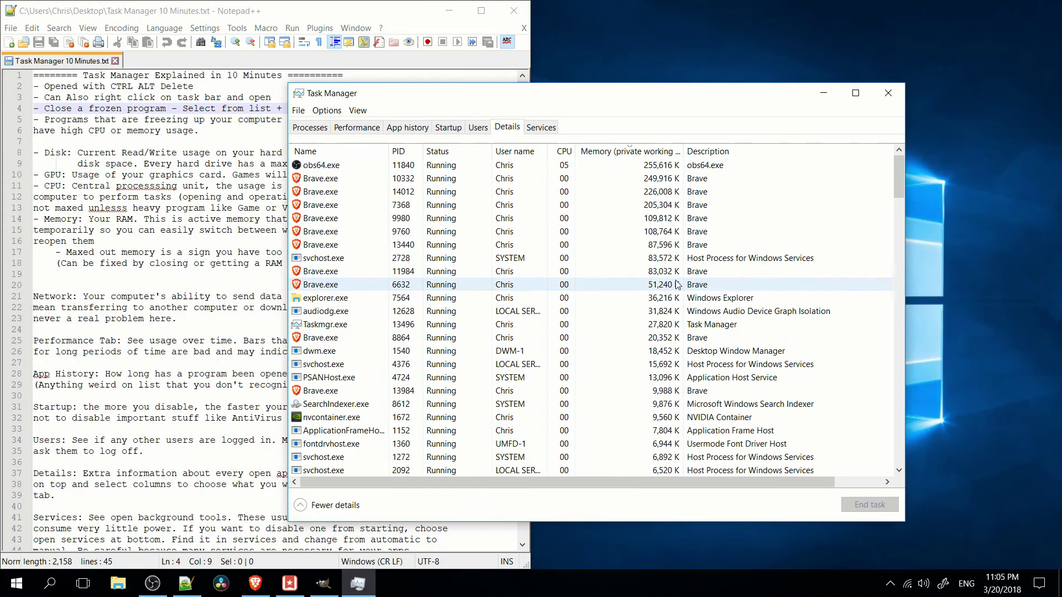
{"action": "left_click", "coordinate": [637, 169]}
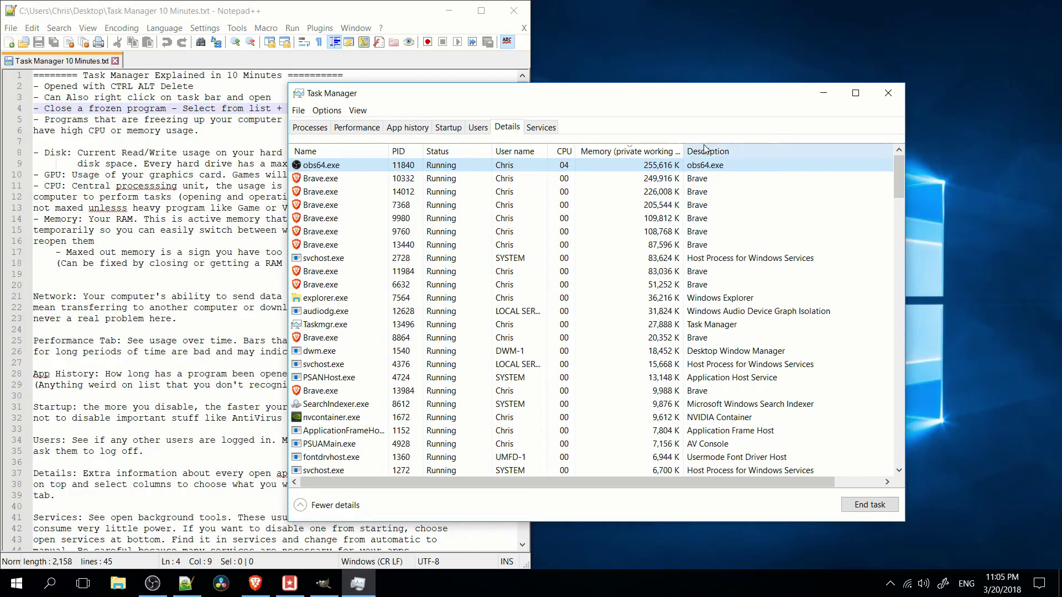
{"action": "right_click", "coordinate": [747, 146]}
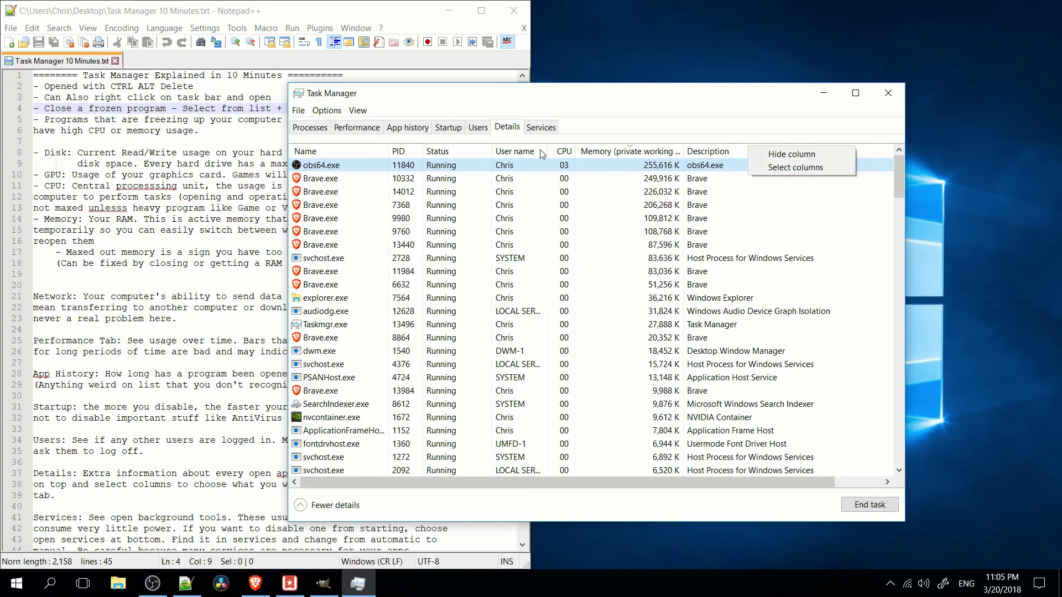
{"action": "left_click", "coordinate": [773, 168]}
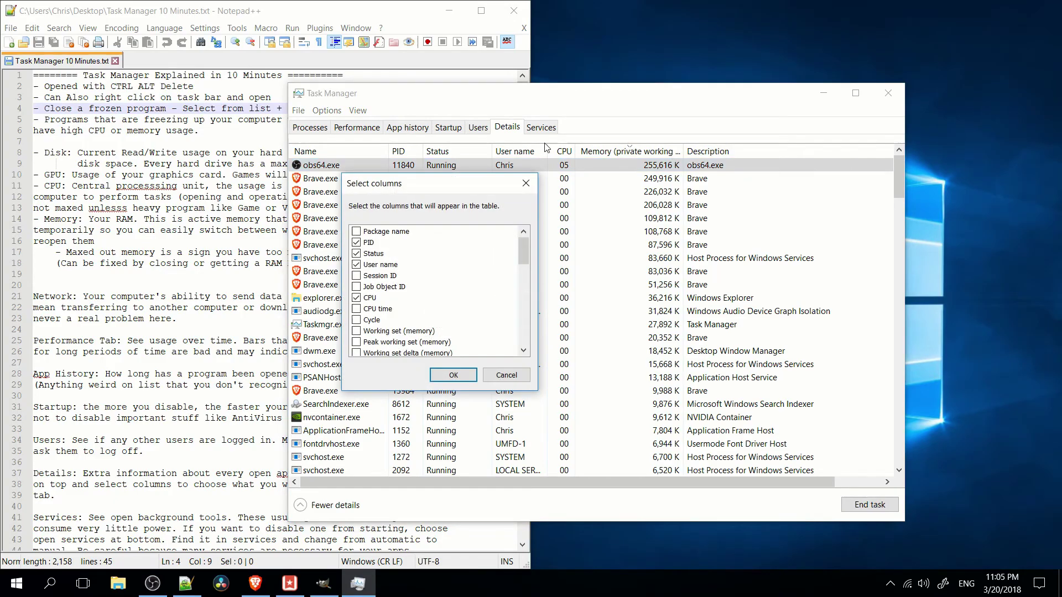
{"action": "left_click_drag", "start_coordinate": [515, 181], "coordinate": [686, 182]}
{"action": "scroll", "coordinate": [748, 256], "scroll_direction": "down", "scroll_amount": 3}
{"action": "scroll", "coordinate": [748, 255], "scroll_direction": "down", "scroll_amount": 2}
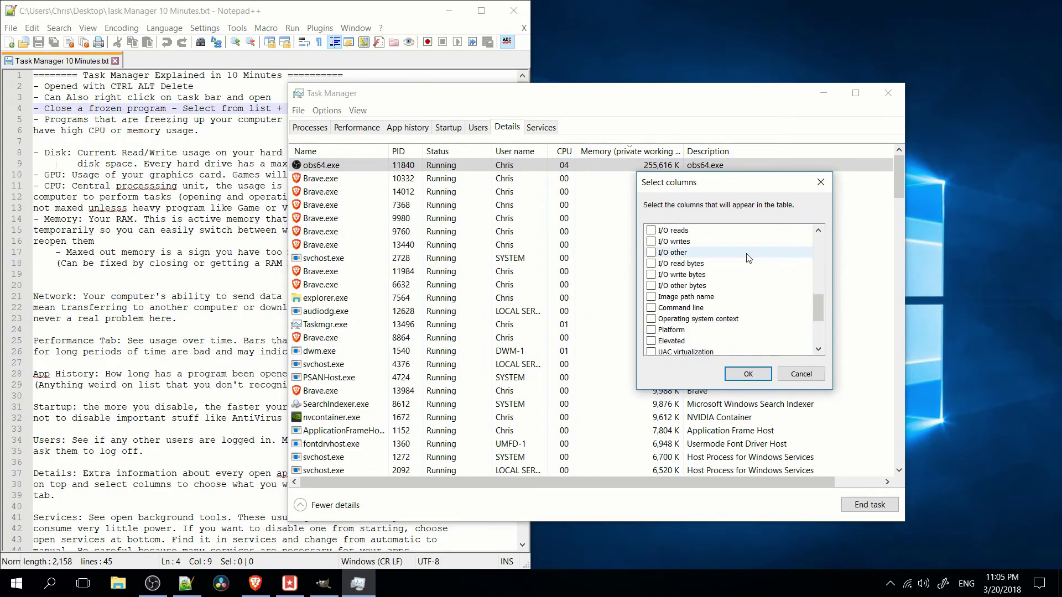
{"action": "scroll", "coordinate": [695, 277], "scroll_direction": "up", "scroll_amount": 5}
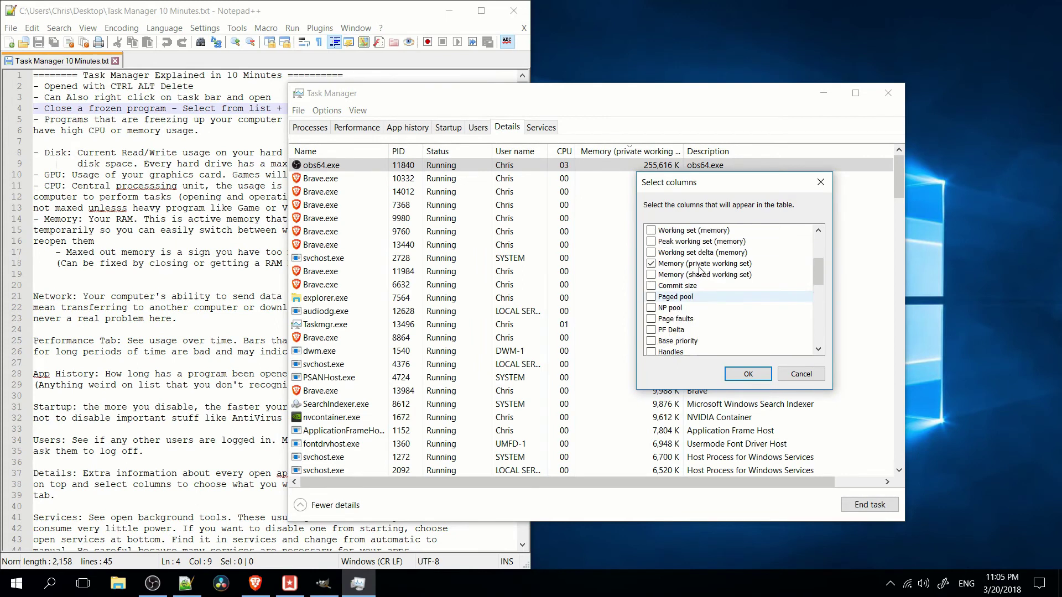
{"action": "scroll", "coordinate": [710, 291], "scroll_direction": "down", "scroll_amount": 5}
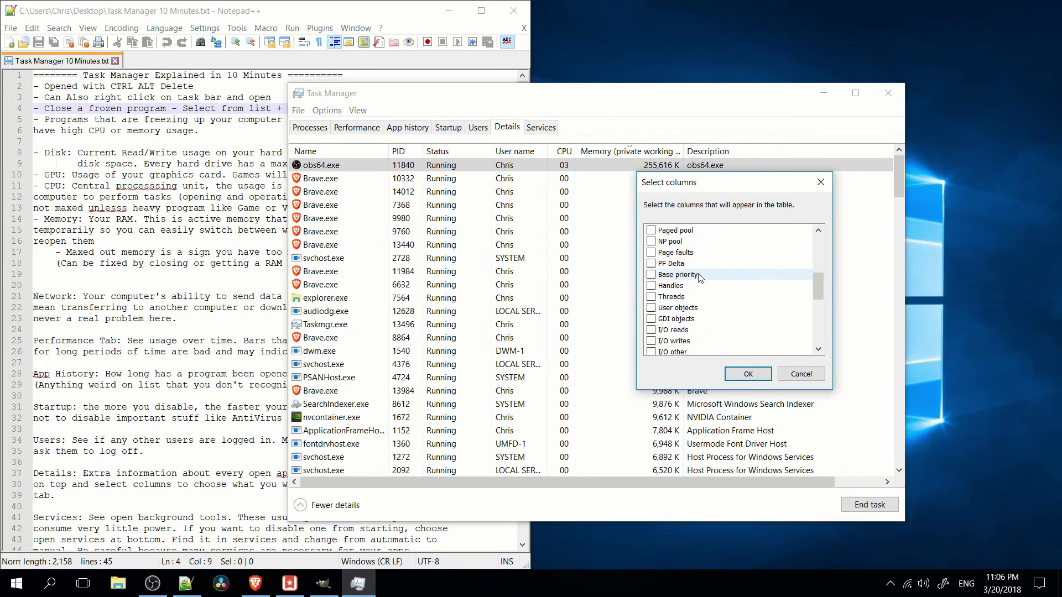
{"action": "scroll", "coordinate": [725, 284], "scroll_direction": "down", "scroll_amount": 5}
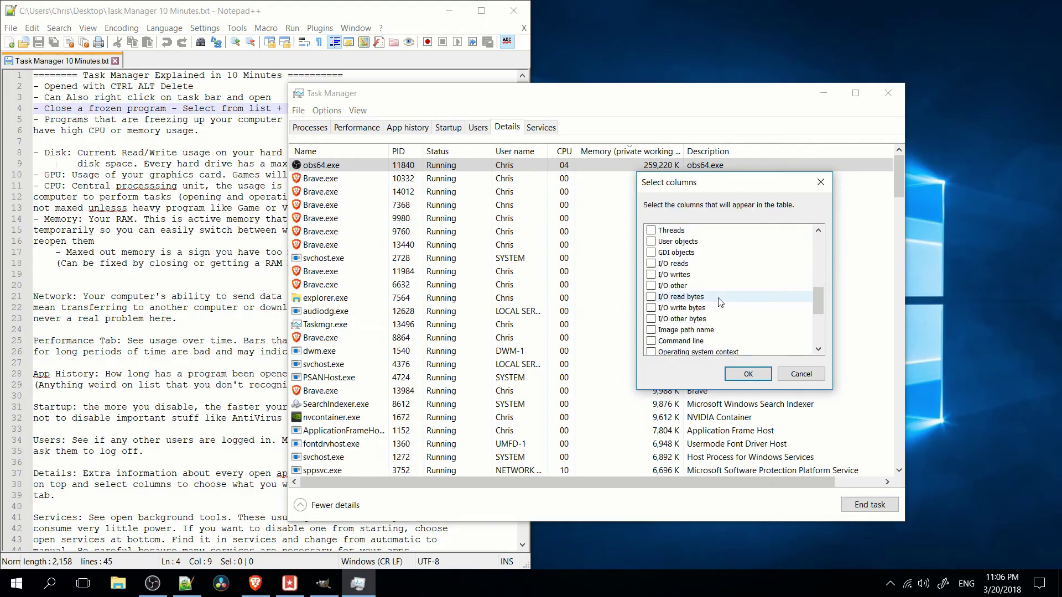
{"action": "scroll", "coordinate": [720, 302], "scroll_direction": "up", "scroll_amount": 10}
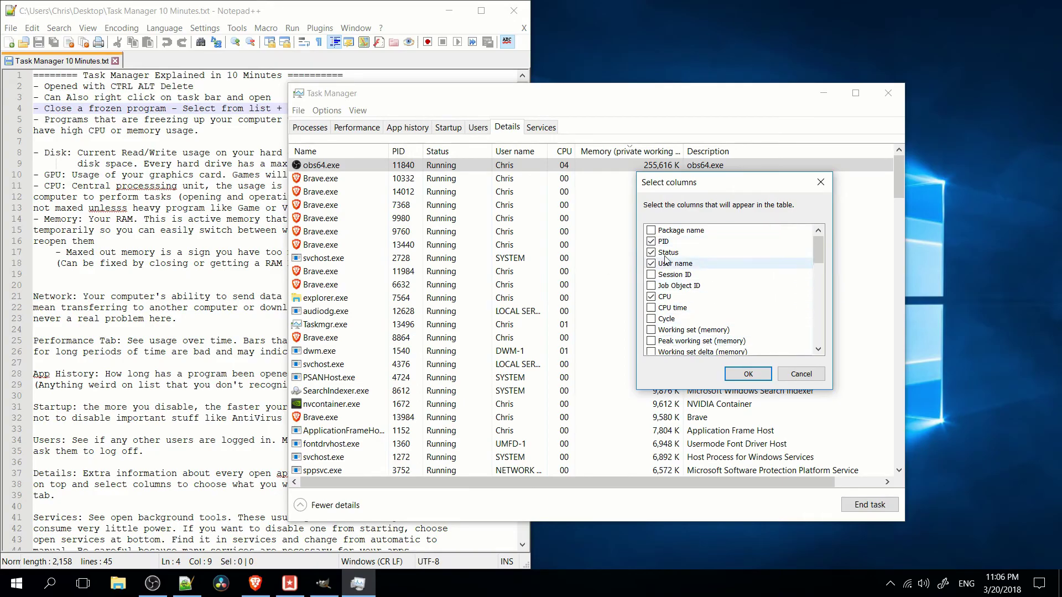
Step: Close the column chooser without changes, move Task Manager right, and narrow the Name column
{"action": "left_click", "coordinate": [780, 371]}
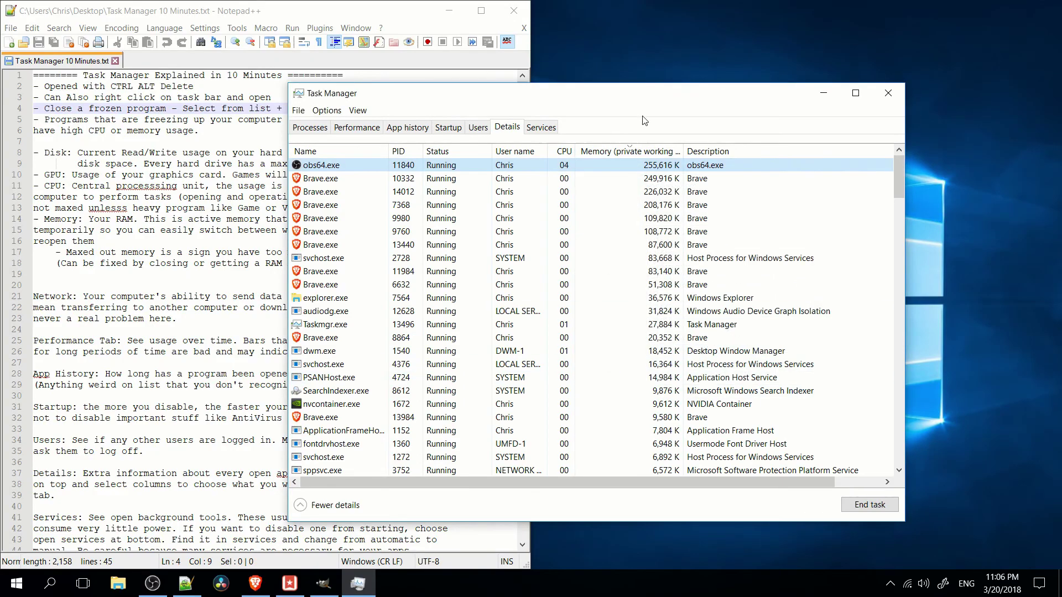
{"action": "left_click_drag", "start_coordinate": [642, 95], "coordinate": [684, 104]}
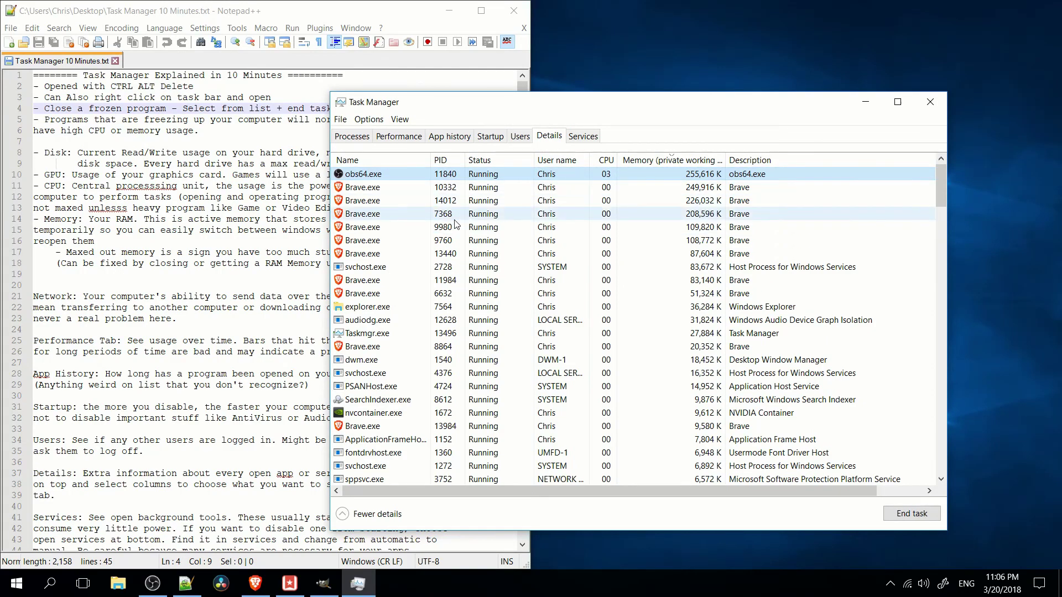
{"action": "mouse_move", "coordinate": [430, 160]}
{"action": "left_mouse_down"}
{"action": "mouse_move", "coordinate": [415, 161]}
{"action": "mouse_move", "coordinate": [445, 161]}
{"action": "left_mouse_up"}
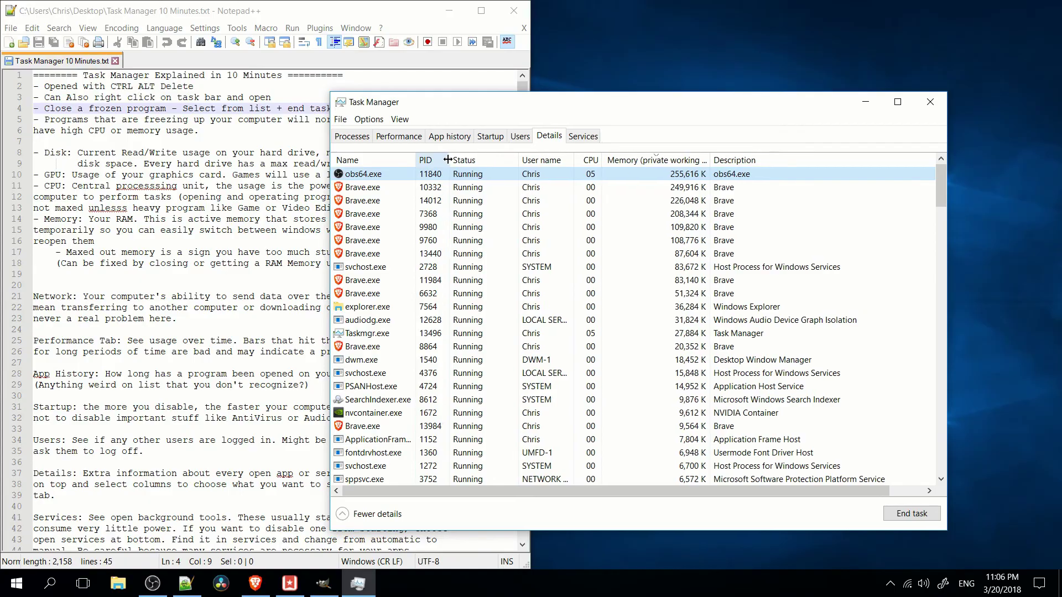
Step: Switch to the Services tab and select the WsAppService and ProfSvc entries
{"action": "left_click", "coordinate": [574, 137]}
{"action": "left_click_drag", "start_coordinate": [585, 109], "coordinate": [632, 123]}
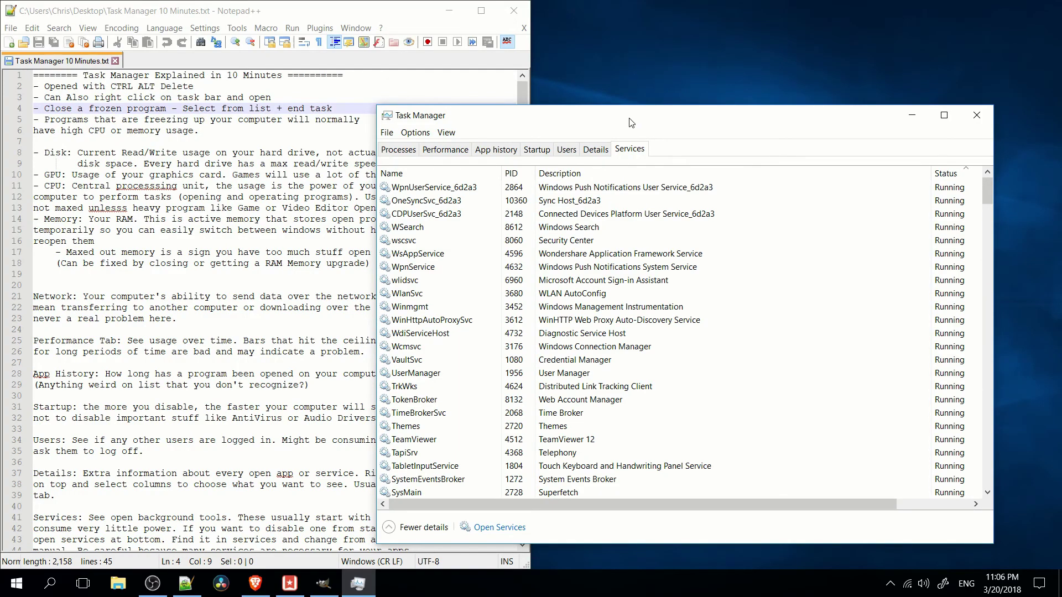
{"action": "left_click", "coordinate": [563, 255]}
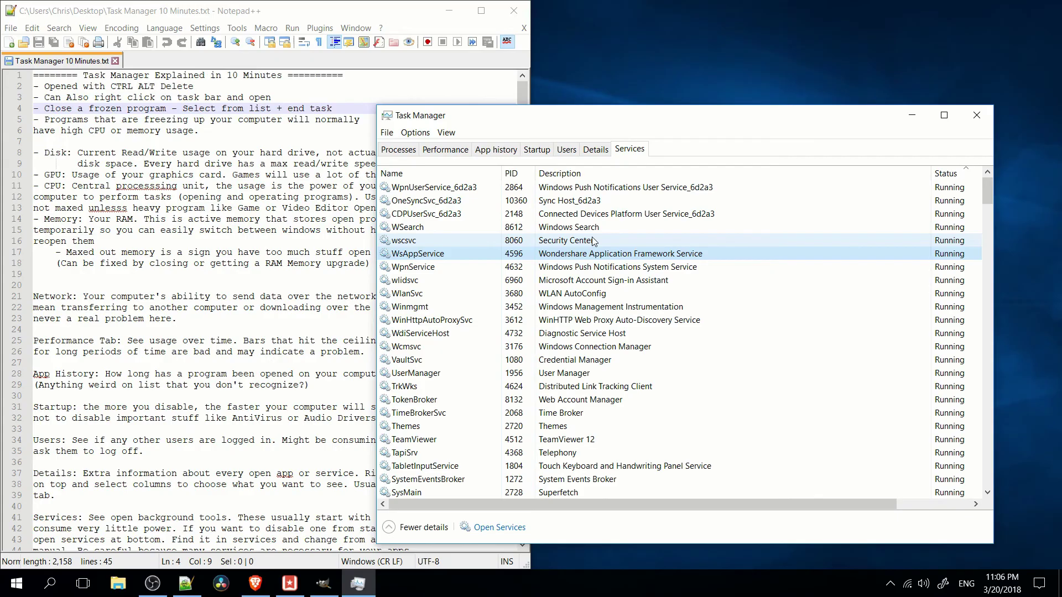
{"action": "scroll", "coordinate": [553, 277], "scroll_direction": "down", "scroll_amount": 10}
{"action": "left_click", "coordinate": [550, 307]}
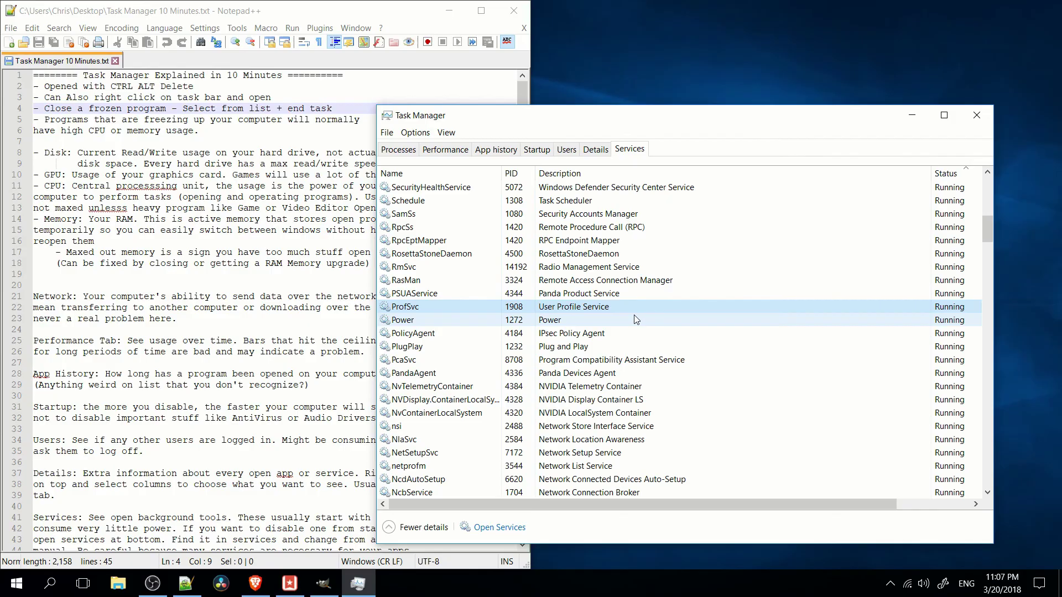
Step: Widen the Task Manager window to reveal the Group column and scroll through the services
{"action": "left_click_drag", "start_coordinate": [376, 210], "coordinate": [258, 209]}
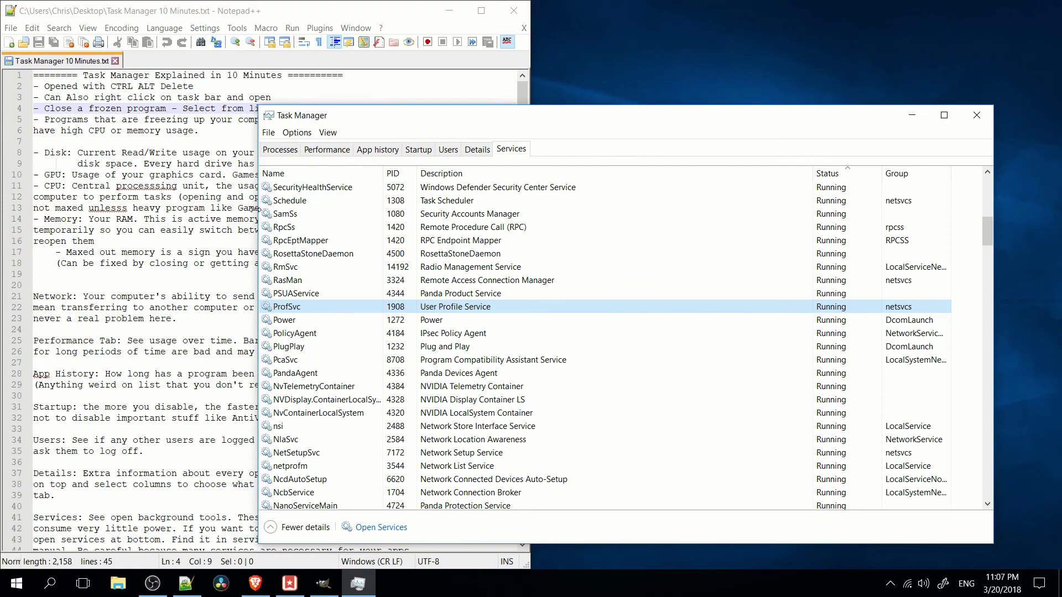
{"action": "scroll", "coordinate": [617, 315], "scroll_direction": "up", "scroll_amount": 12}
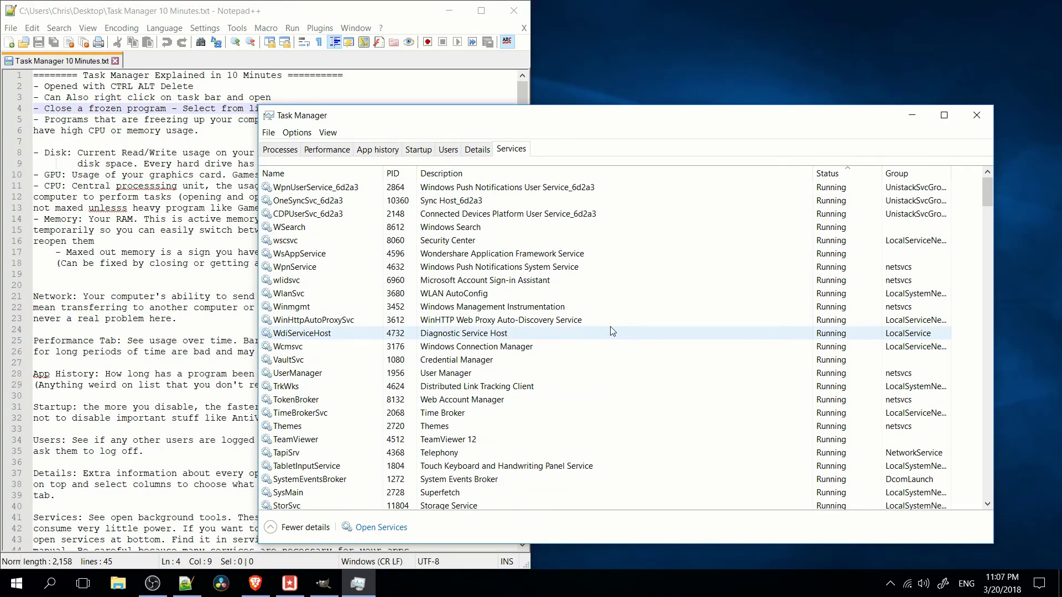
{"action": "scroll", "coordinate": [613, 332], "scroll_direction": "down", "scroll_amount": 1}
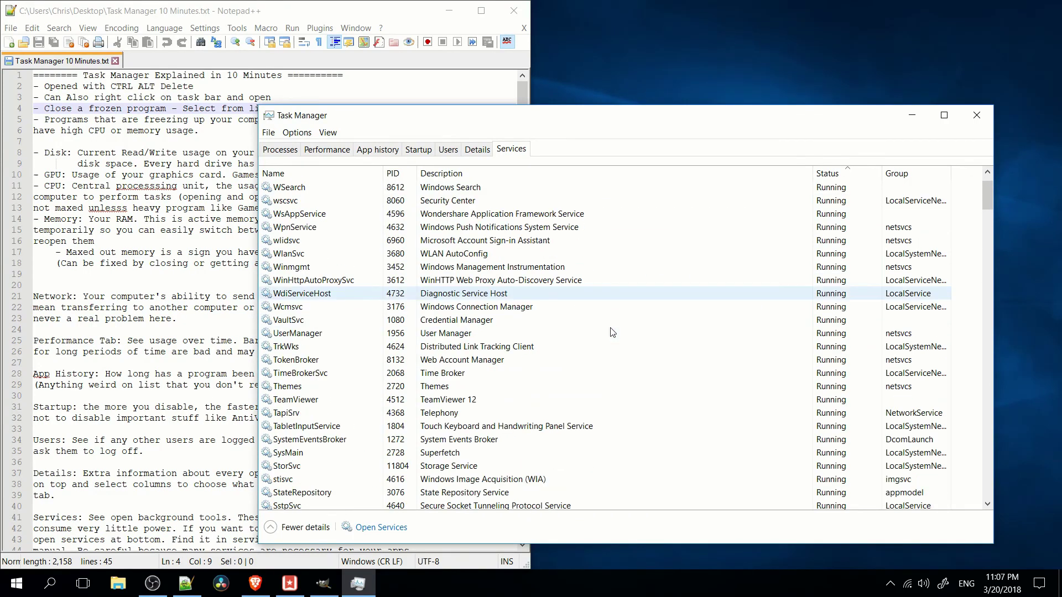
{"action": "scroll", "coordinate": [612, 333], "scroll_direction": "up", "scroll_amount": 1}
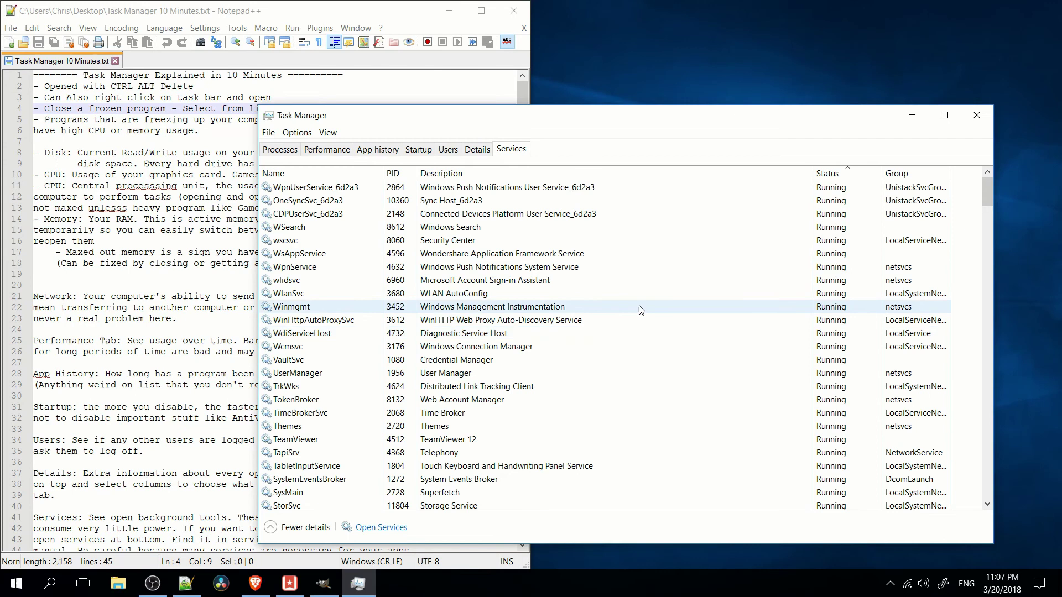
{"action": "scroll", "coordinate": [595, 238], "scroll_direction": "down", "scroll_amount": 20}
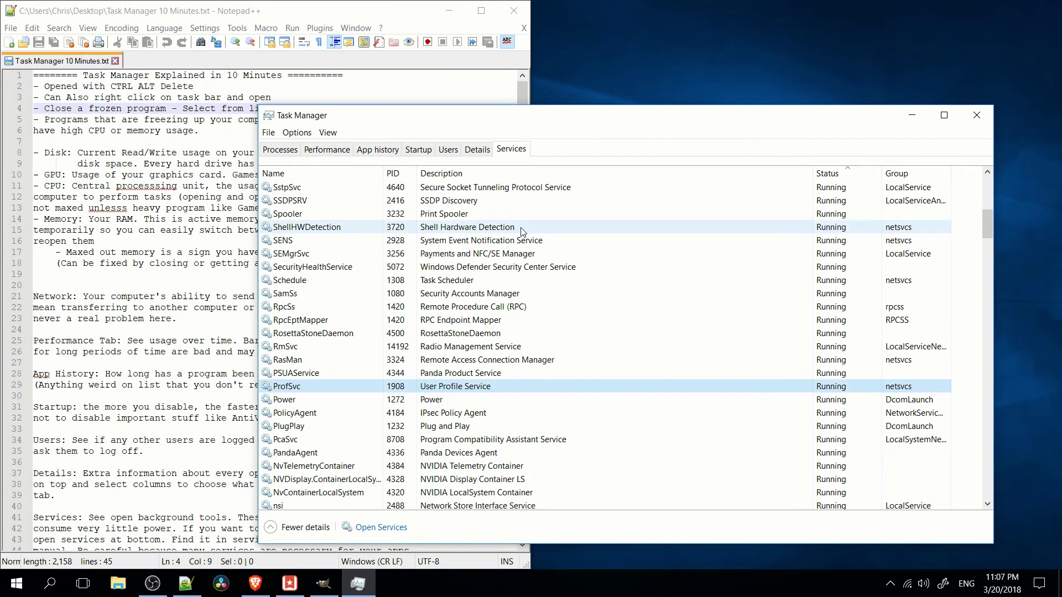
{"action": "scroll", "coordinate": [495, 258], "scroll_direction": "down", "scroll_amount": 15}
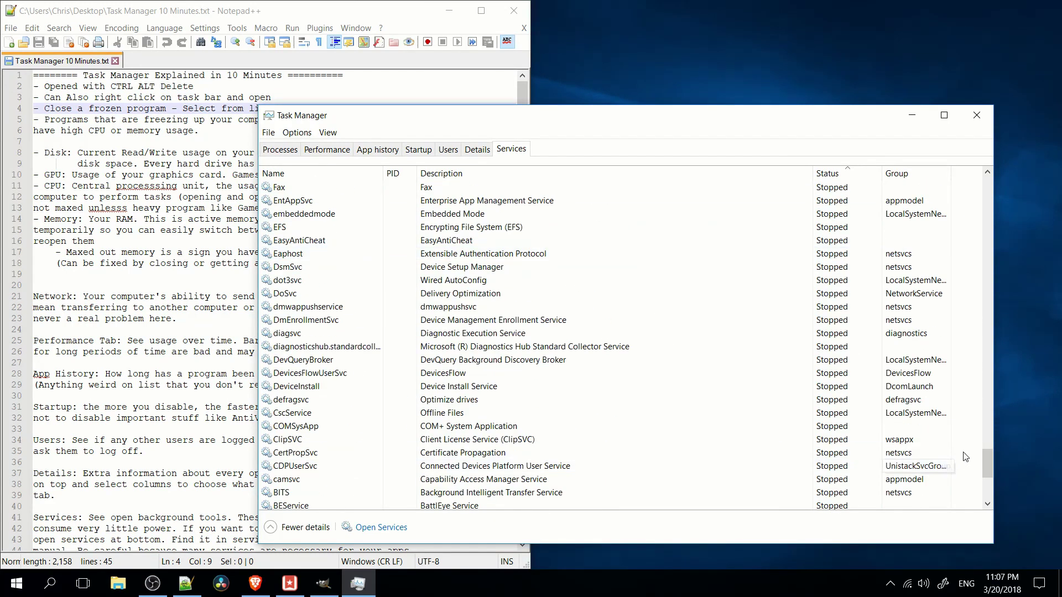
{"action": "left_click_drag", "start_coordinate": [988, 459], "coordinate": [975, 209]}
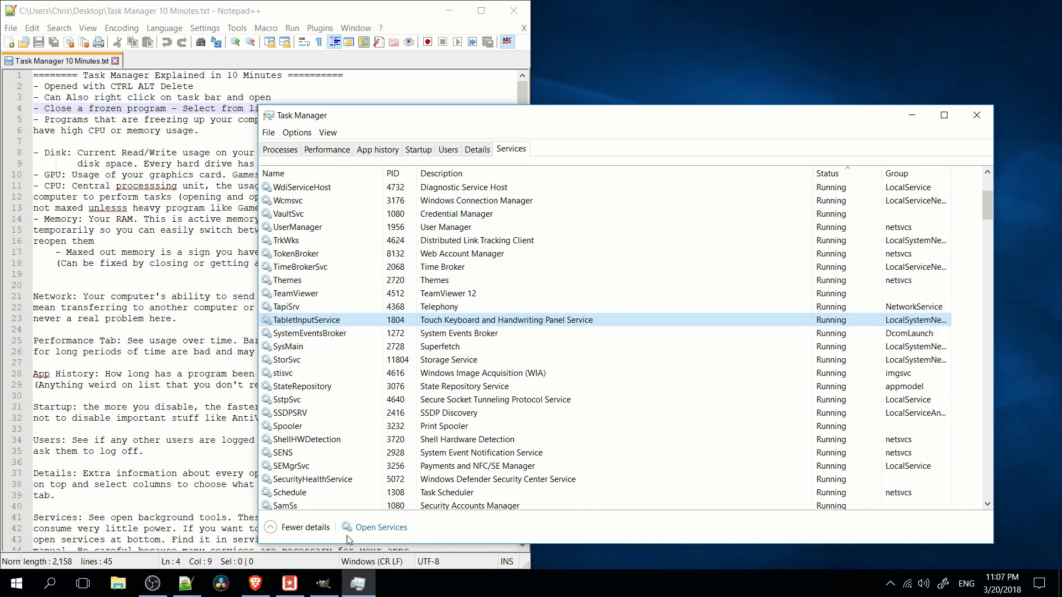
Step: Open the Services console, widen it to show Log On As, and select the Power service
{"action": "left_click", "coordinate": [383, 528]}
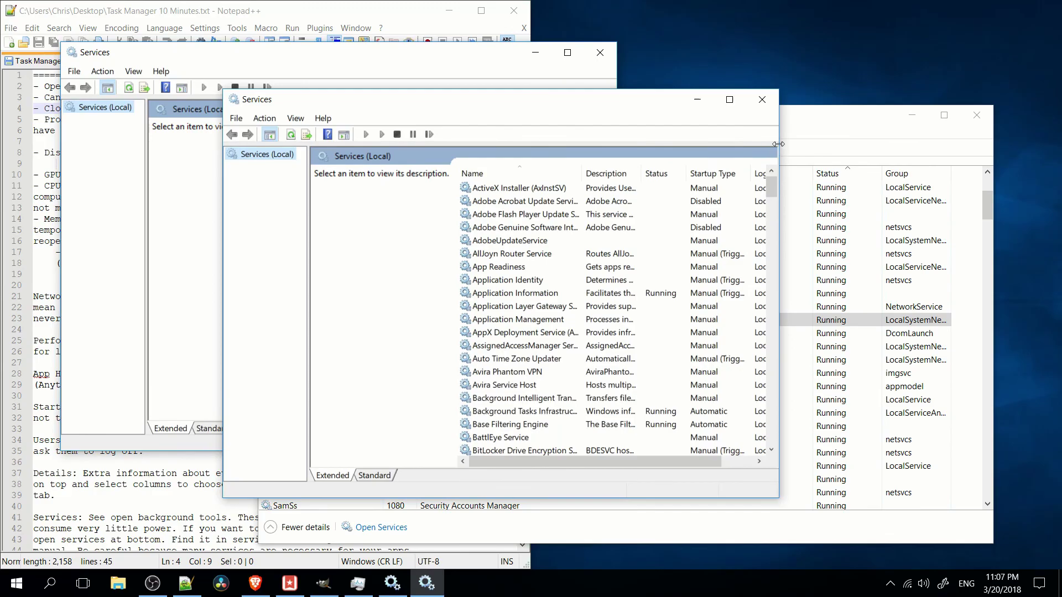
{"action": "left_click_drag", "start_coordinate": [779, 144], "coordinate": [966, 143]}
{"action": "left_click_drag", "start_coordinate": [701, 100], "coordinate": [626, 81]}
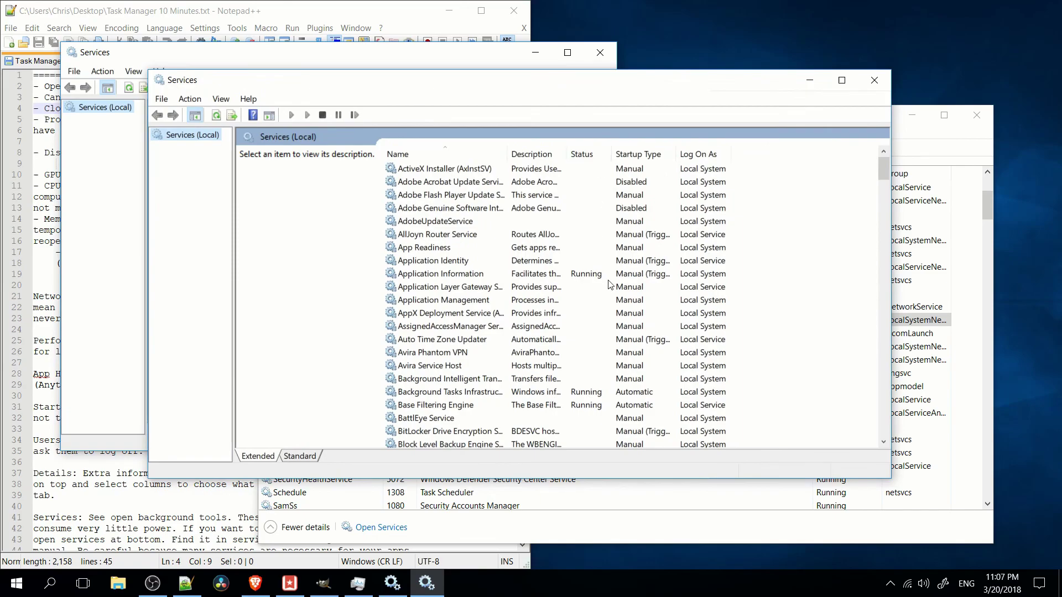
{"action": "scroll", "coordinate": [610, 284], "scroll_direction": "down", "scroll_amount": 20}
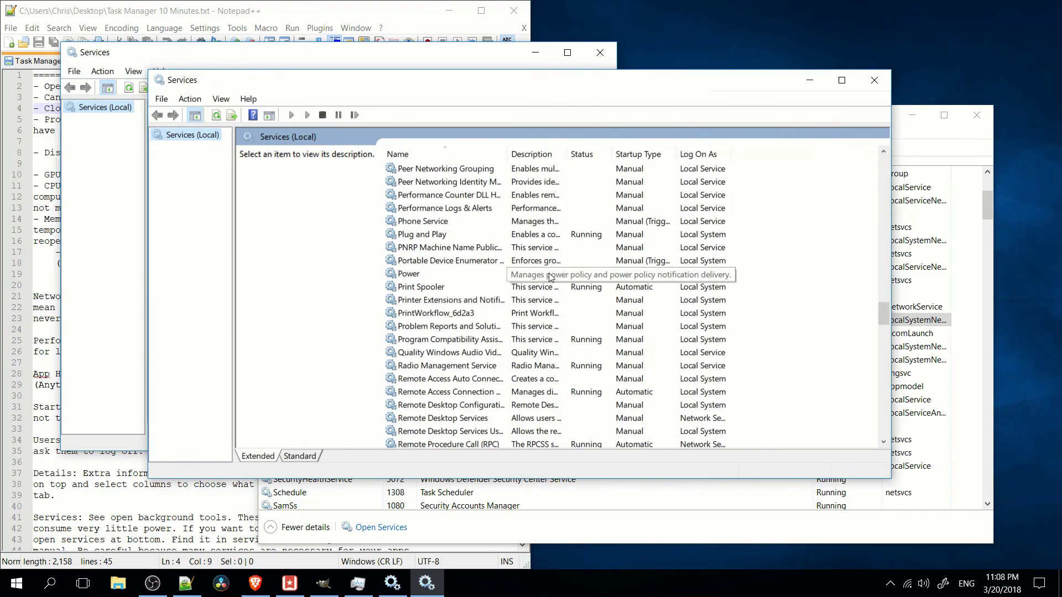
{"action": "left_click", "coordinate": [420, 275]}
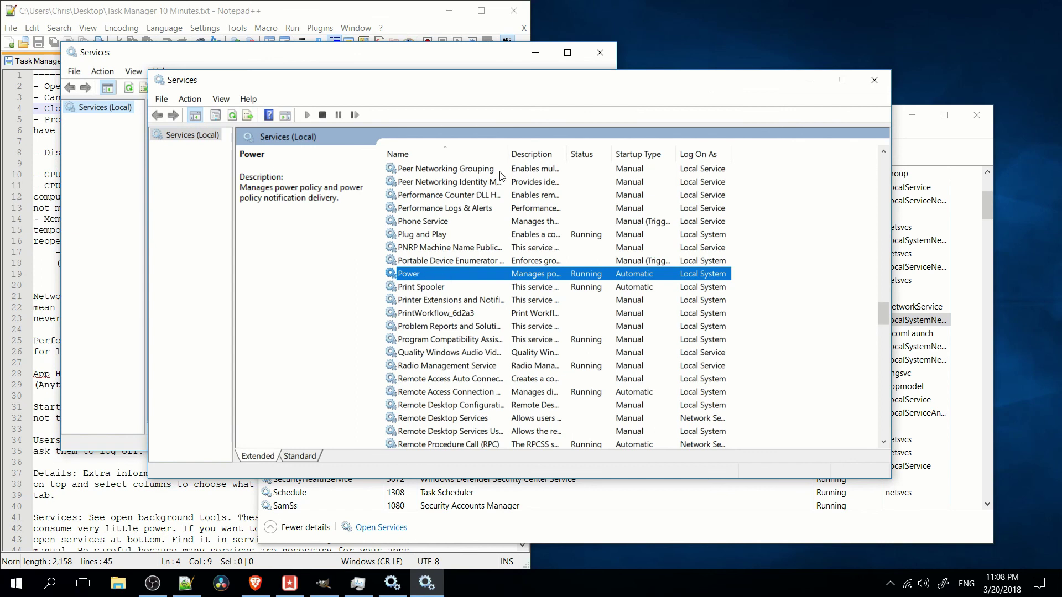
Step: View the Power service's startup type choices, keep Automatic, and cancel its properties
{"action": "left_click_drag", "start_coordinate": [507, 154], "coordinate": [598, 154]}
{"action": "key", "text": "Return"}
{"action": "left_click_drag", "start_coordinate": [525, 169], "coordinate": [521, 167]}
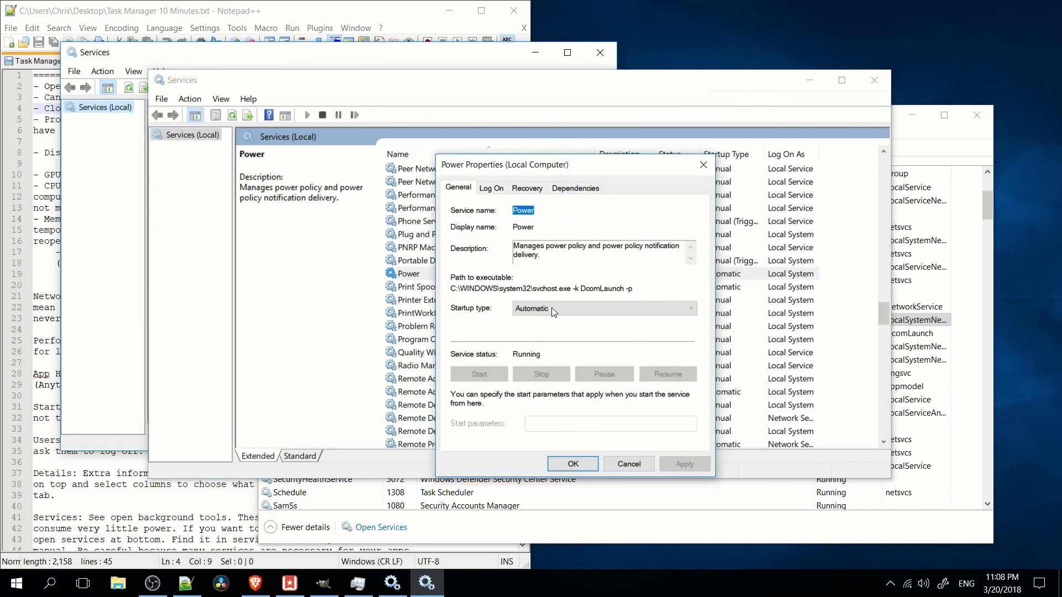
{"action": "left_click", "coordinate": [553, 308]}
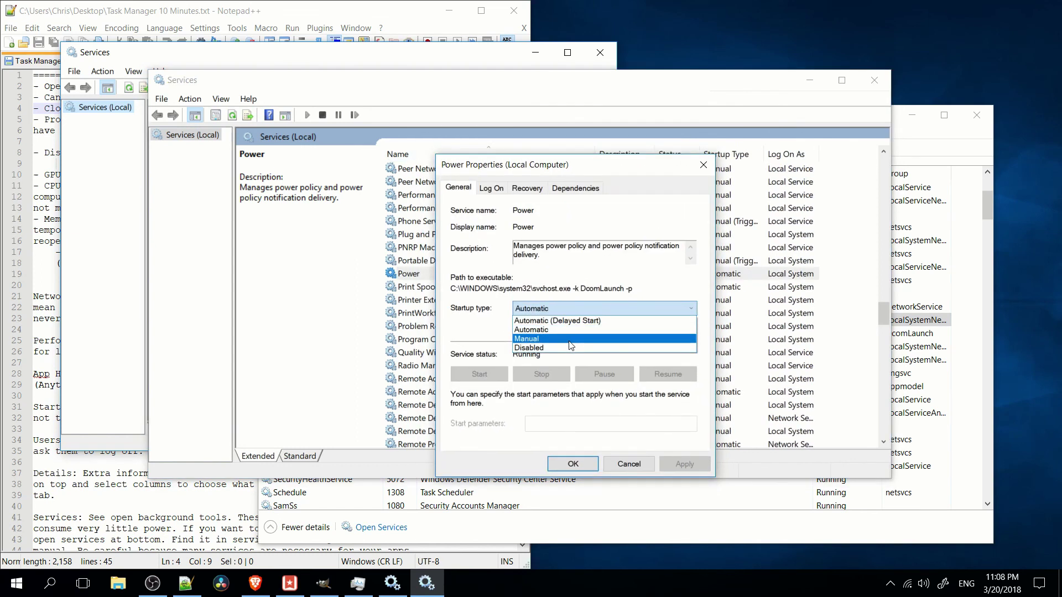
{"action": "left_click", "coordinate": [556, 329]}
{"action": "left_click", "coordinate": [638, 467]}
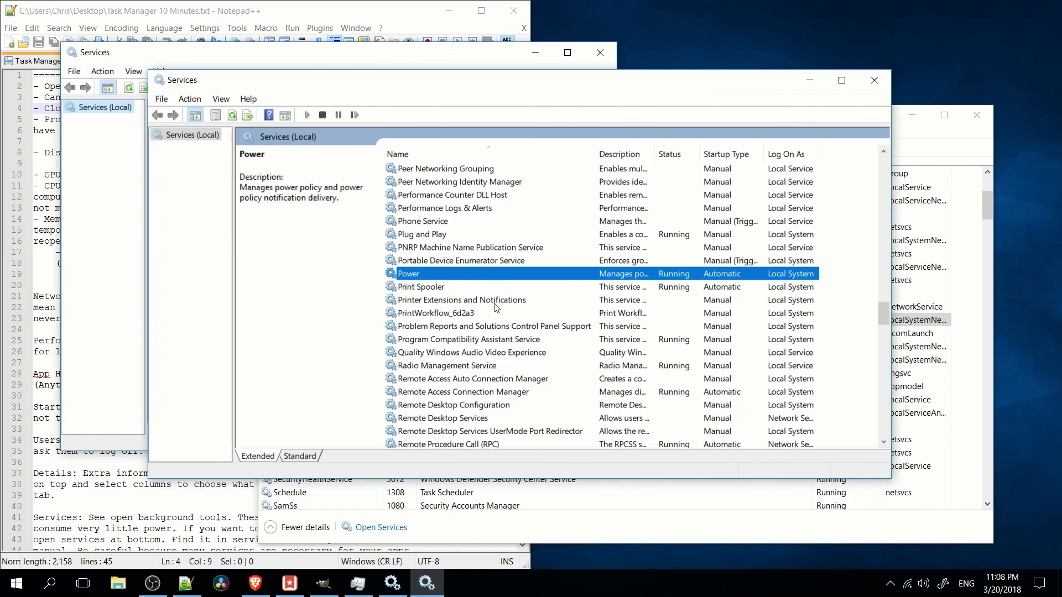
Step: Close both Services windows and Task Manager, returning to the Notepad++ notes
{"action": "left_click", "coordinate": [591, 52]}
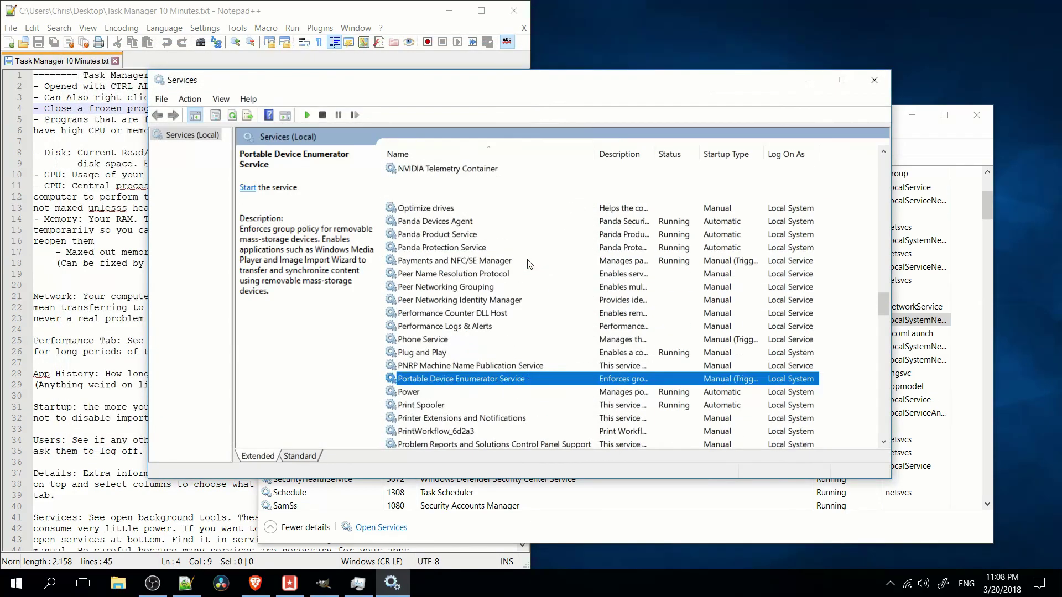
{"action": "scroll", "coordinate": [531, 288], "scroll_direction": "down", "scroll_amount": 5}
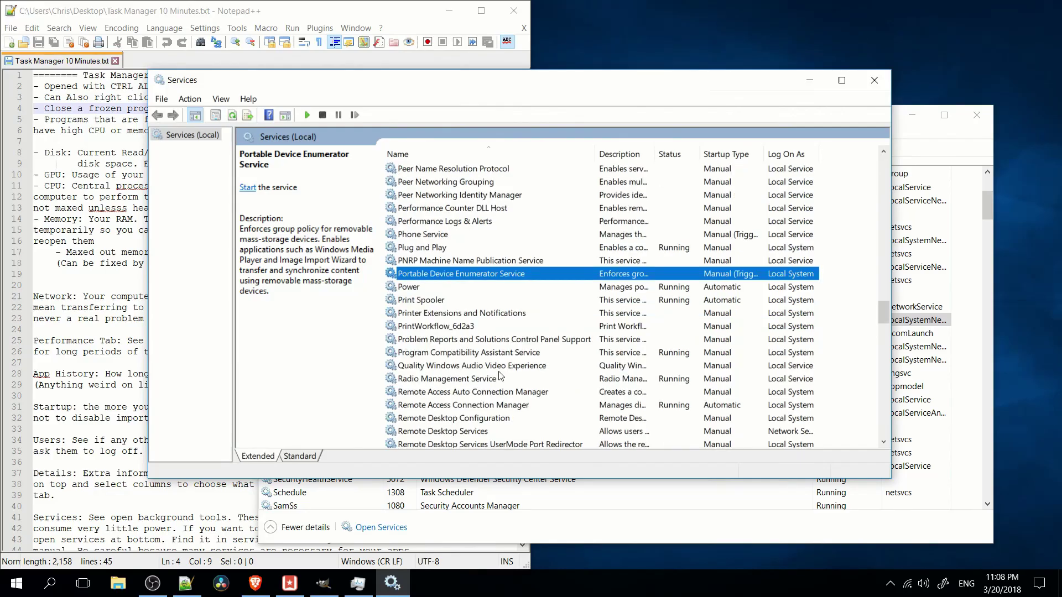
{"action": "left_click", "coordinate": [873, 80]}
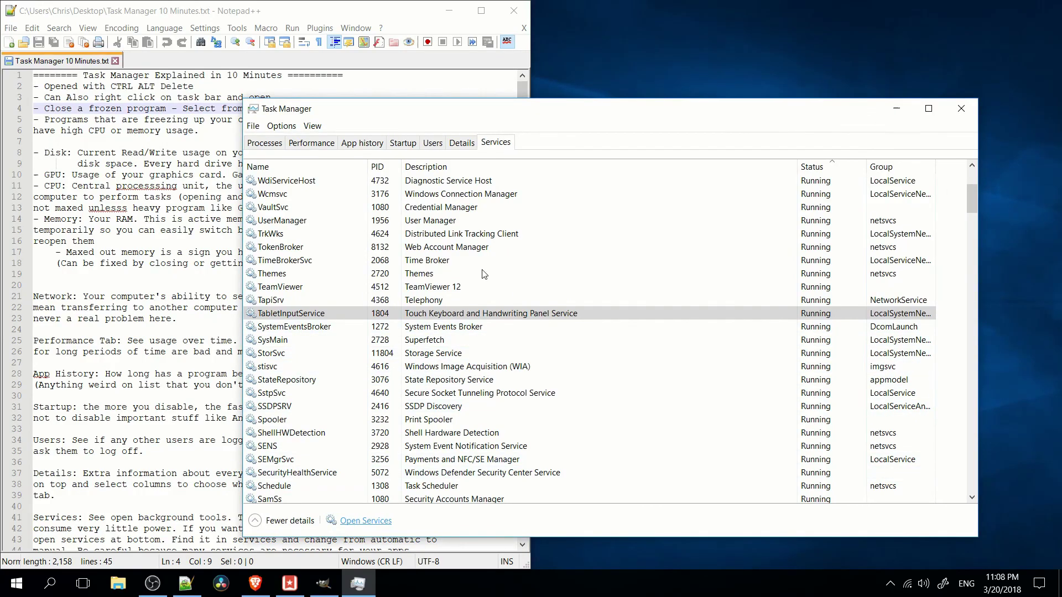
{"action": "left_click", "coordinate": [961, 110]}
{"action": "scroll", "coordinate": [298, 325], "scroll_direction": "down", "scroll_amount": 1}
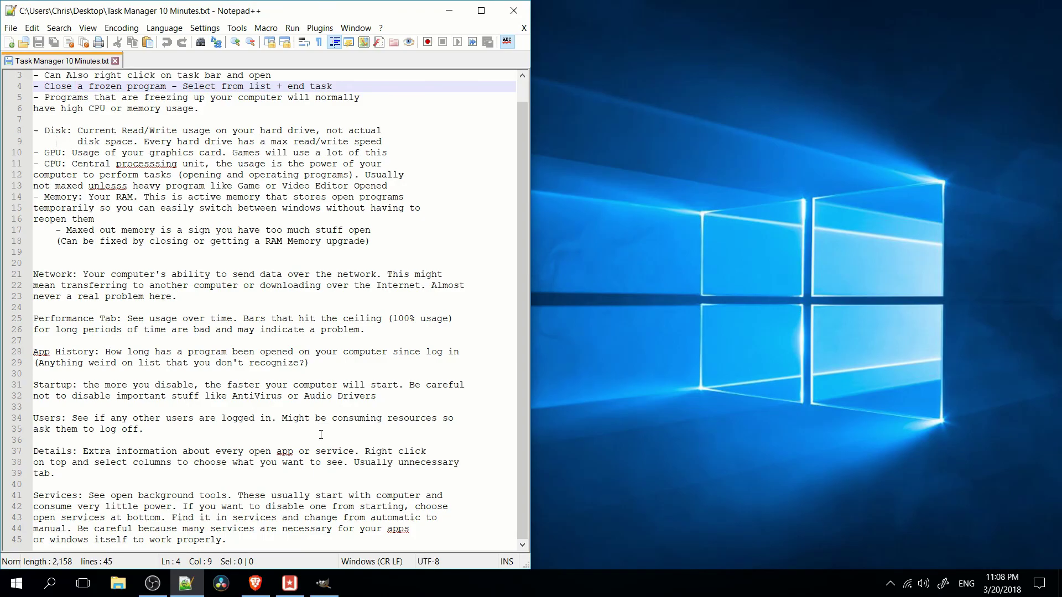
{"action": "left_click", "coordinate": [476, 495]}
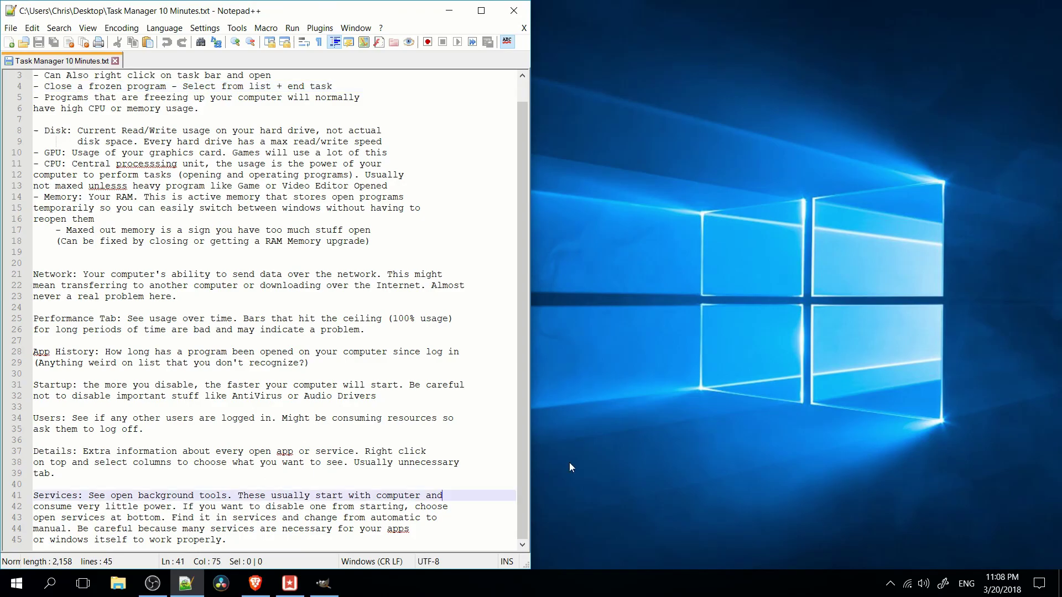